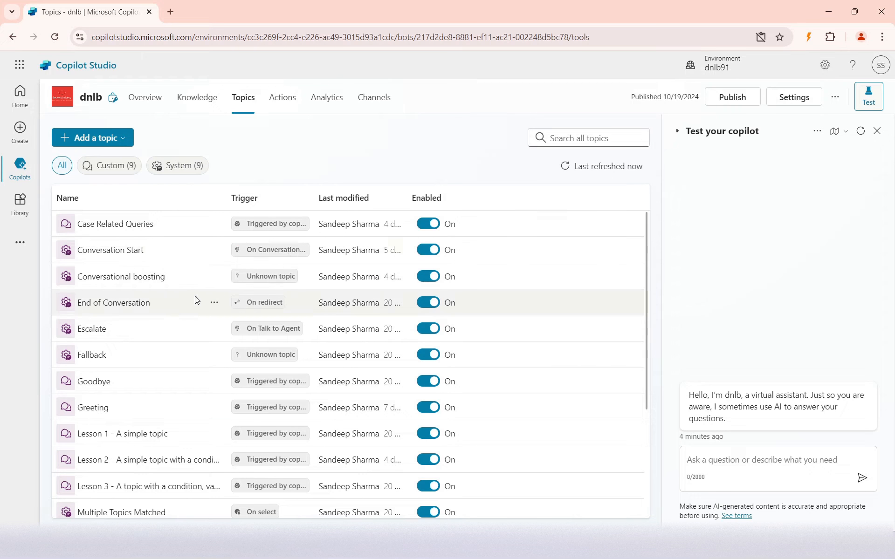
Open the Conversation Start topic and look through the advanced node options, including Send HTTP request, after its message node
click(86, 252)
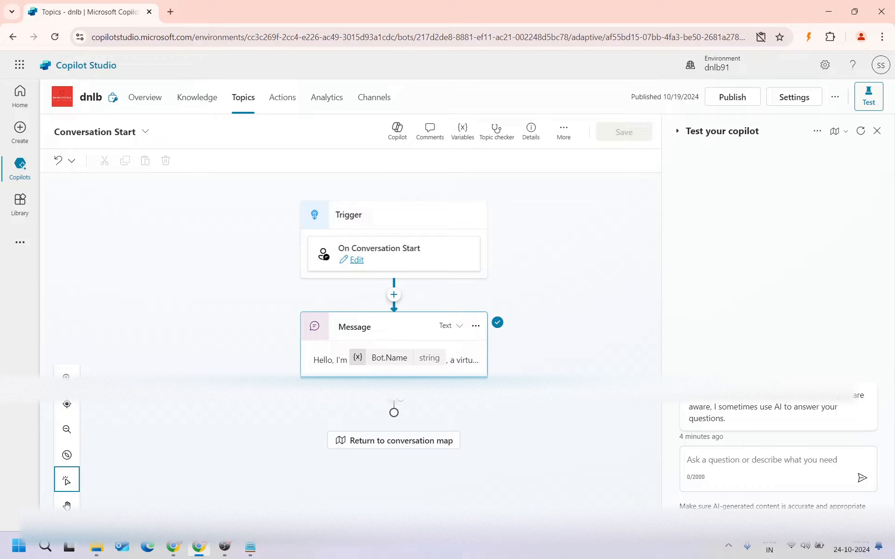
click(394, 392)
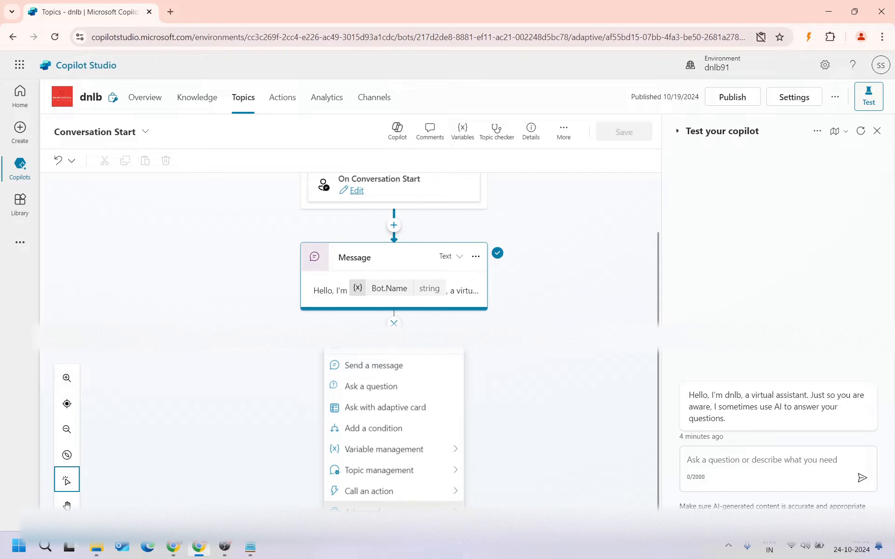
mouse_move(394, 512)
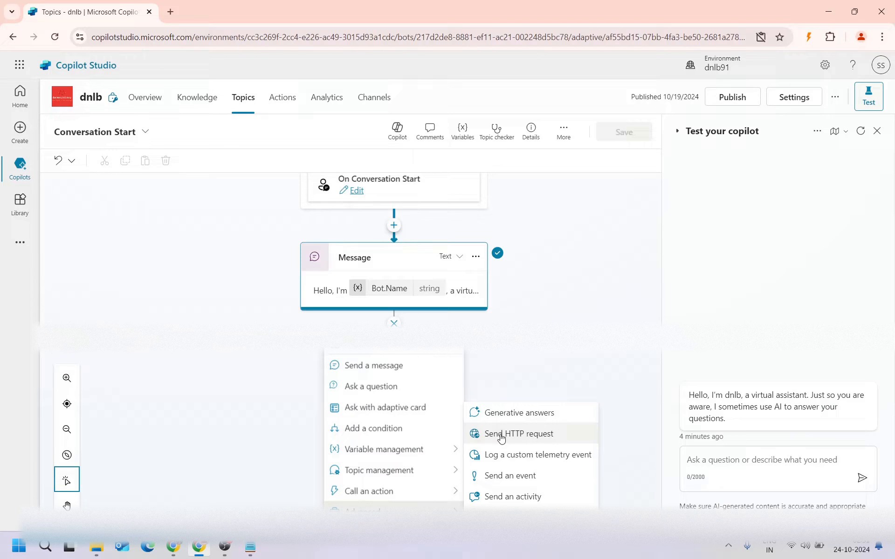
click(177, 309)
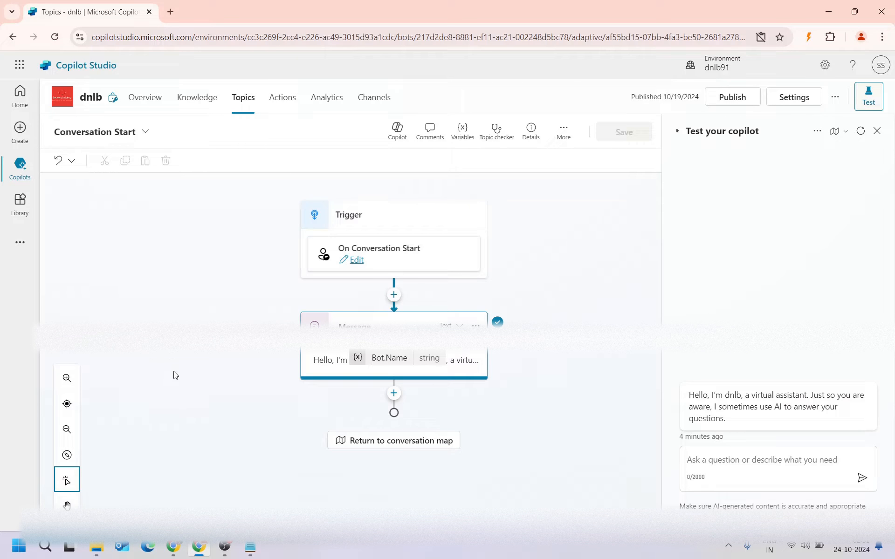
Switch to Supabase and bring up the application table's API docs for inserting rows, with the keys hidden
click(173, 547)
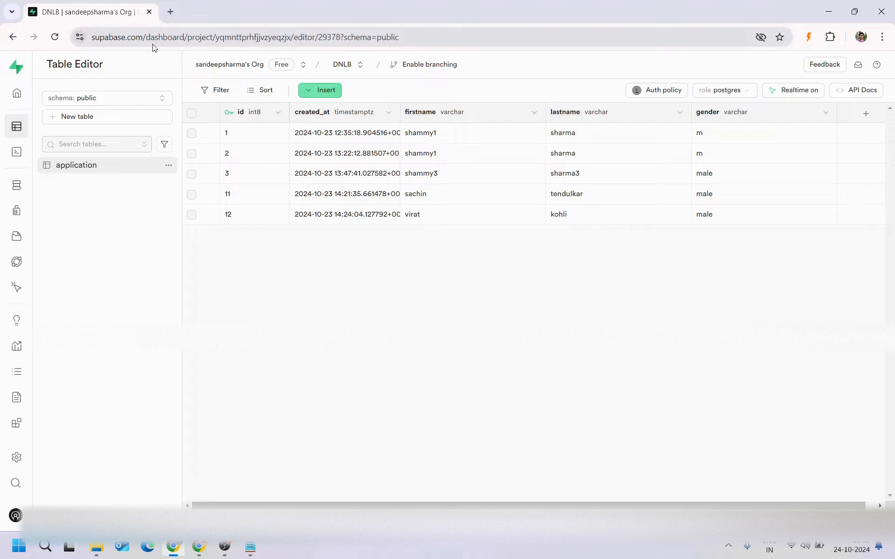
click(861, 95)
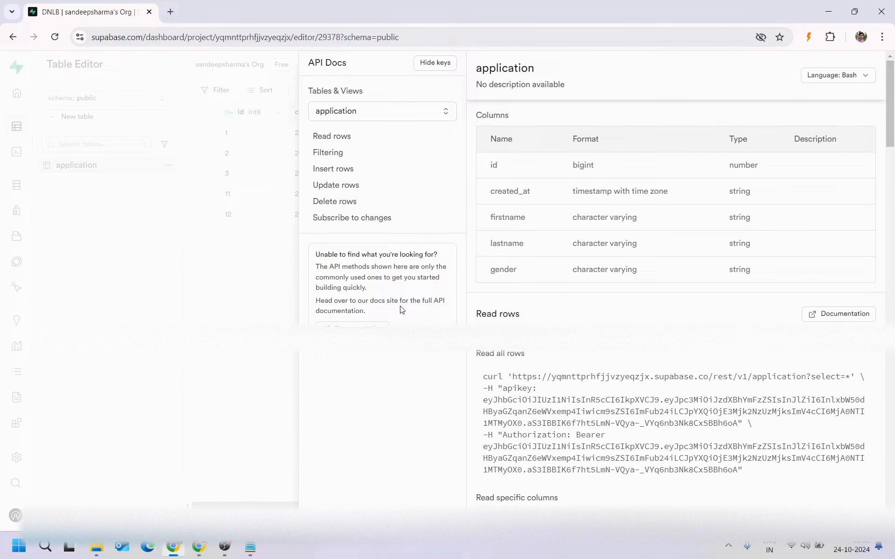
click(332, 171)
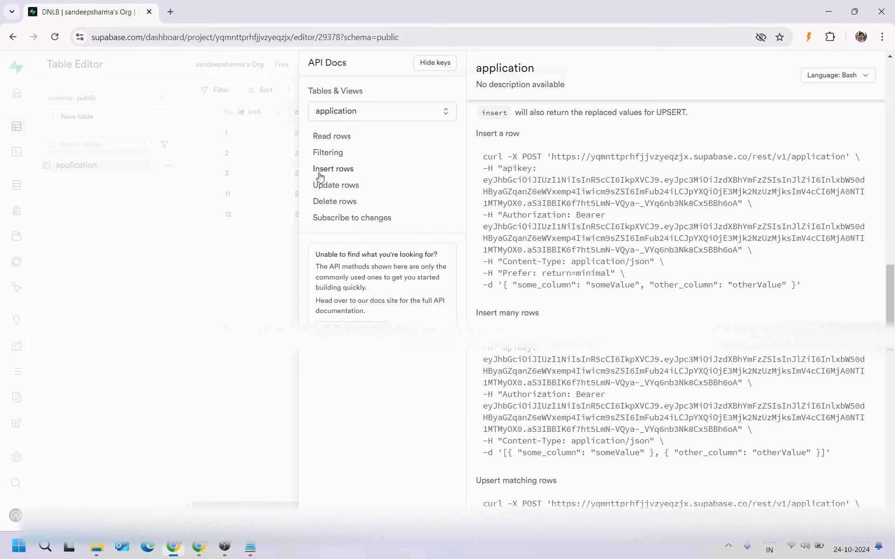
click(435, 63)
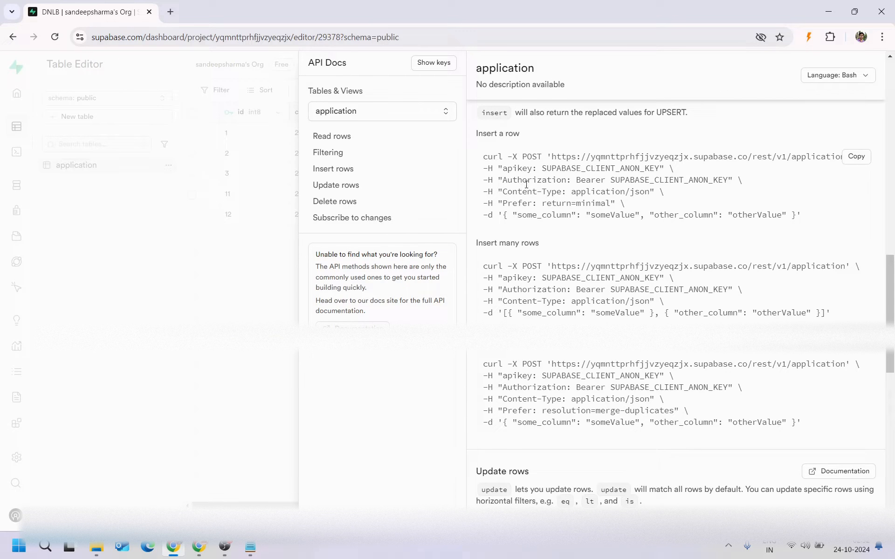
click(332, 169)
scroll(529, 264, up, 1)
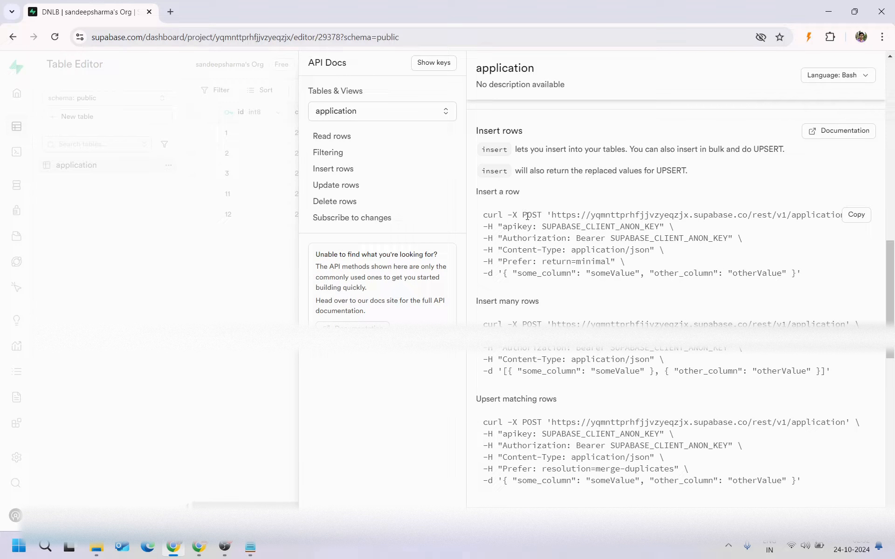
Examine the URL, apikey and Authorization headers and JSON body of the insert-a-row request, and close the API docs
drag(526, 216, 828, 213)
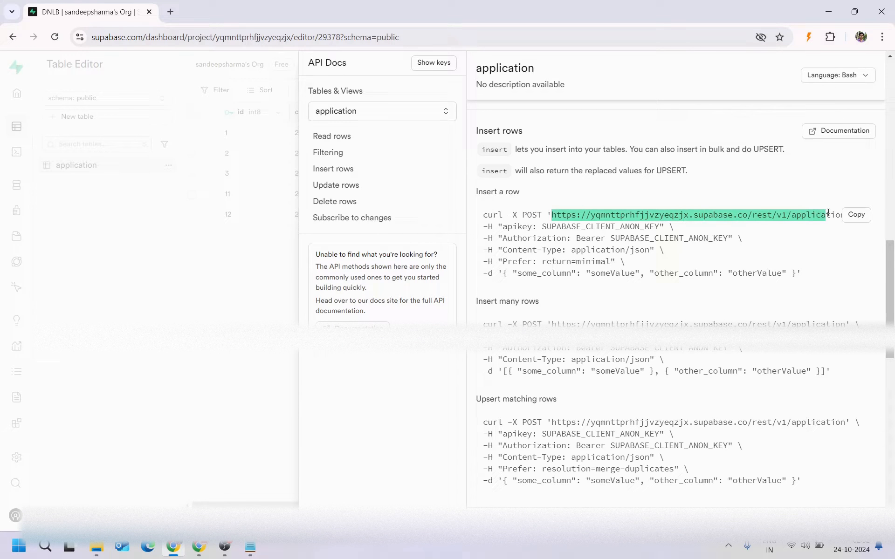
click(577, 244)
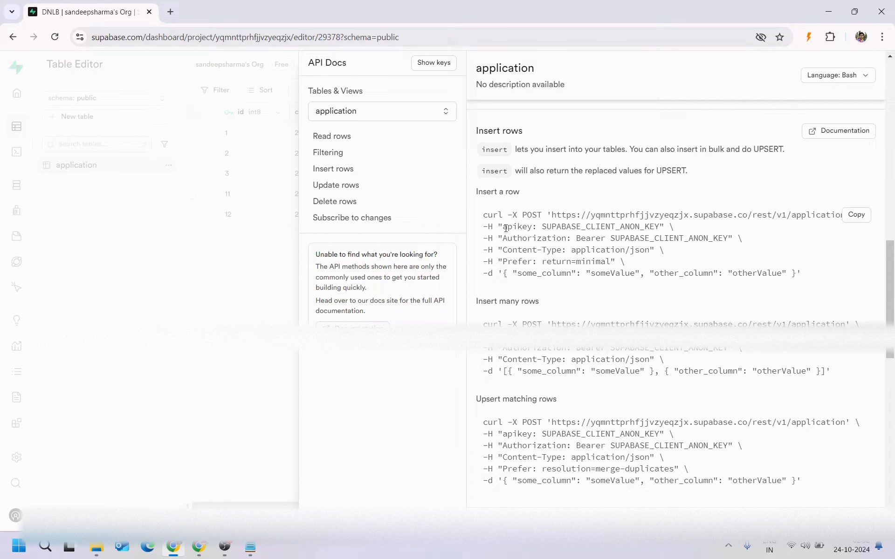
drag(505, 228, 662, 228)
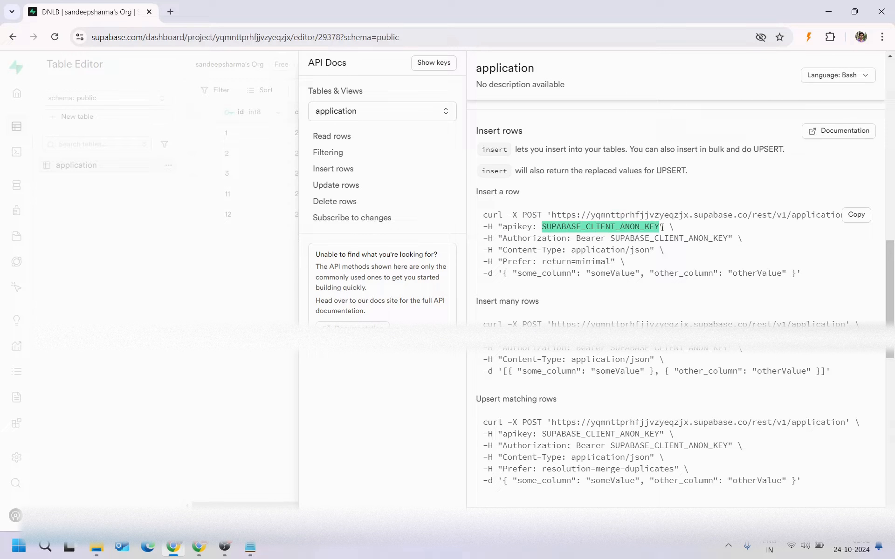
click(530, 259)
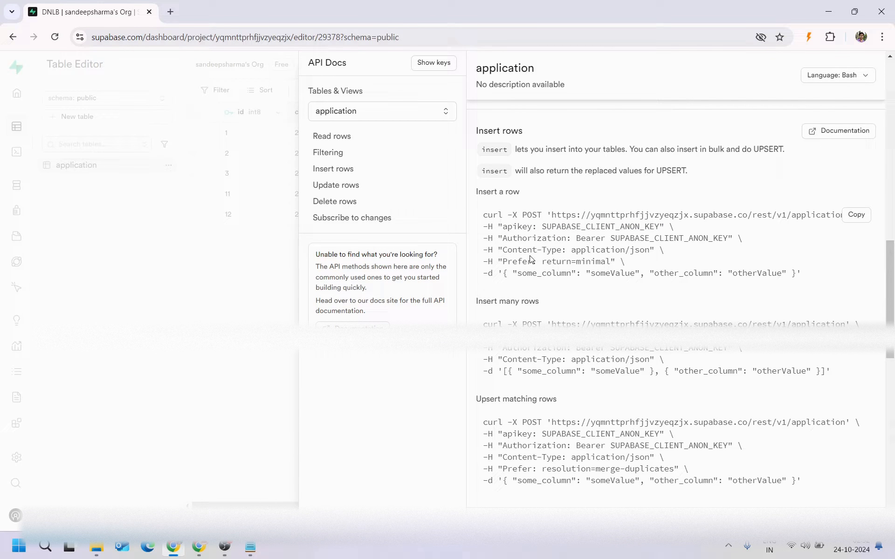
drag(503, 236, 577, 238)
click(588, 240)
drag(501, 274, 797, 273)
click(652, 278)
click(213, 326)
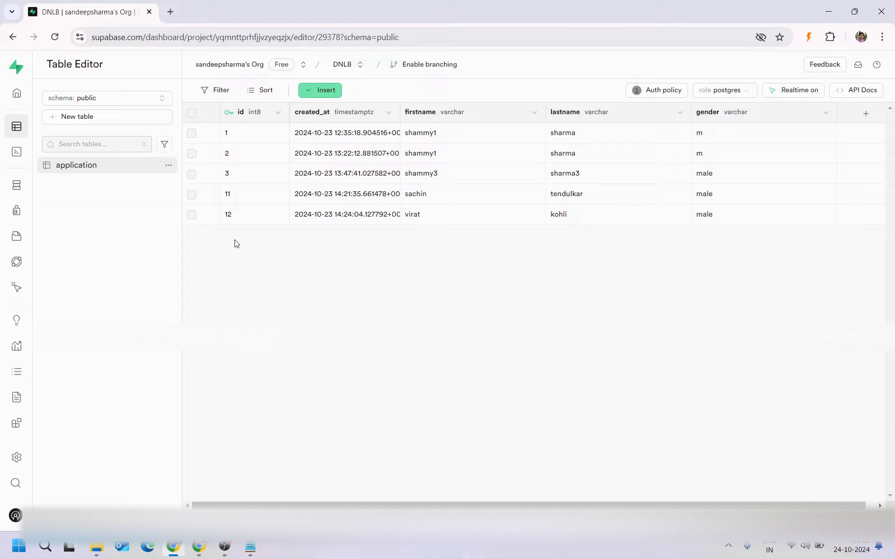
Switch back to Copilot Studio, return to the topics list and check the copilot's Generative AI settings
mouse_move(199, 548)
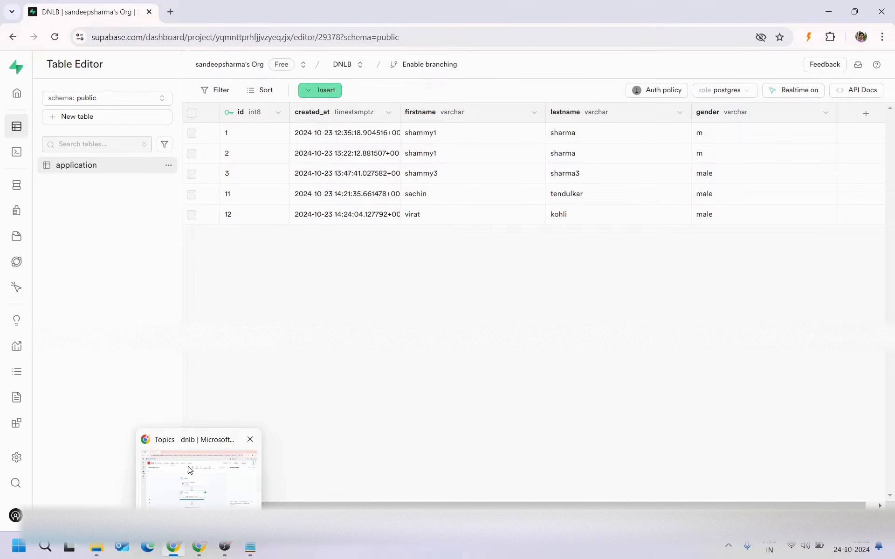
click(200, 436)
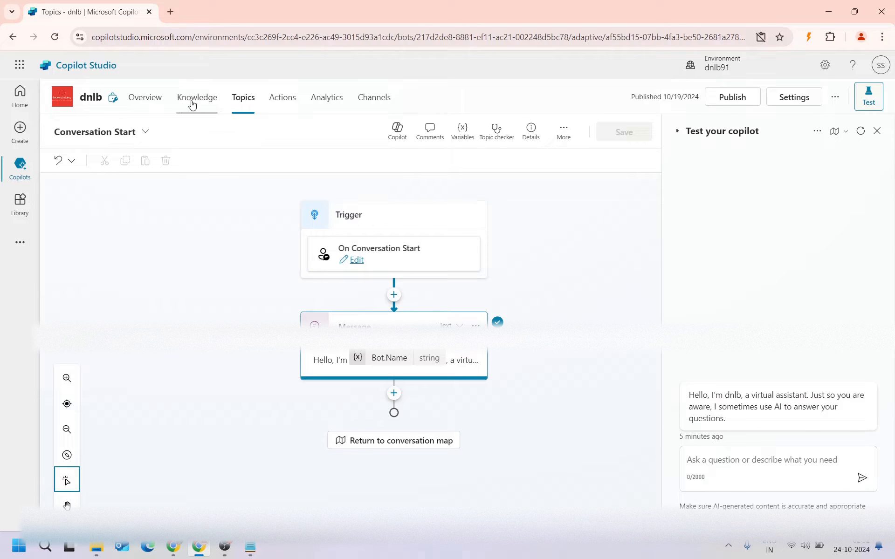
click(243, 97)
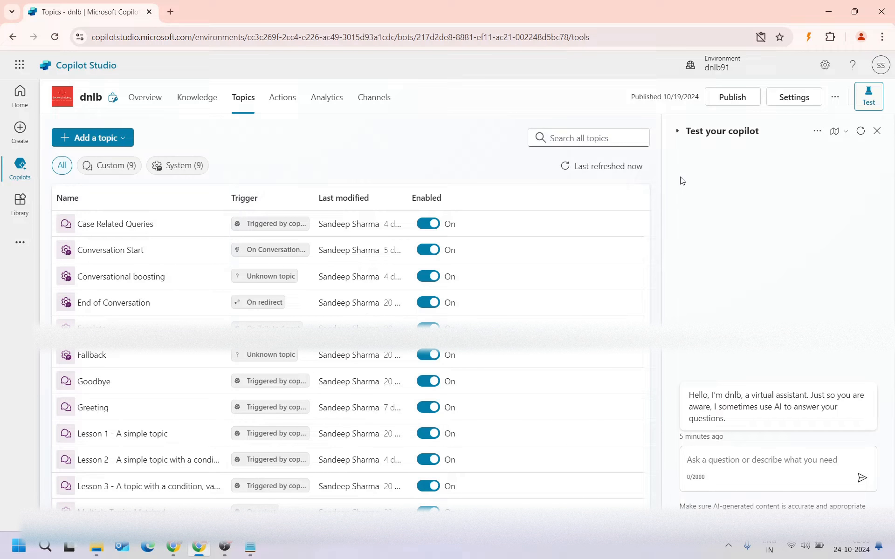
click(800, 100)
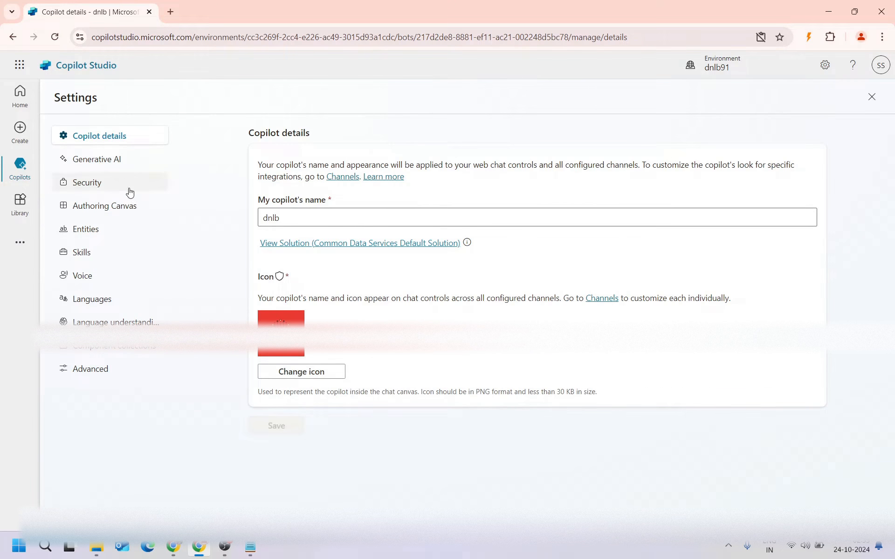
click(119, 159)
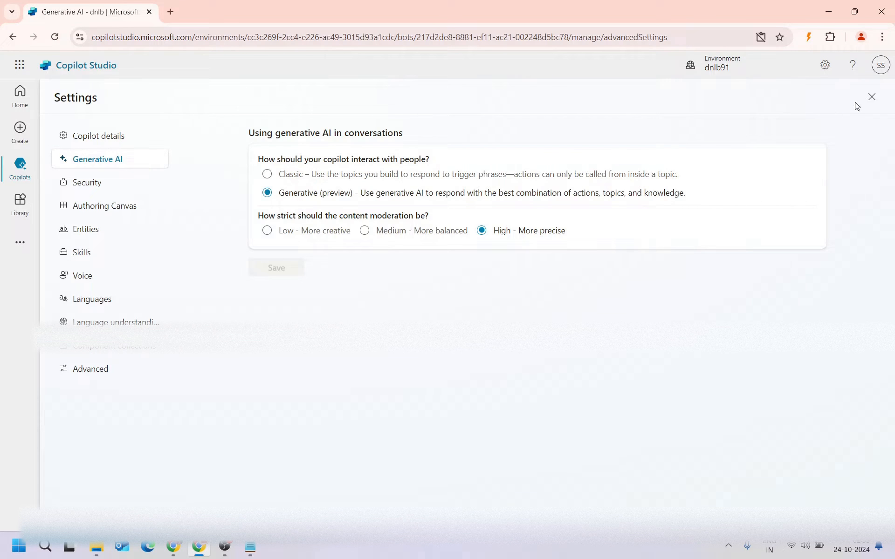
click(871, 97)
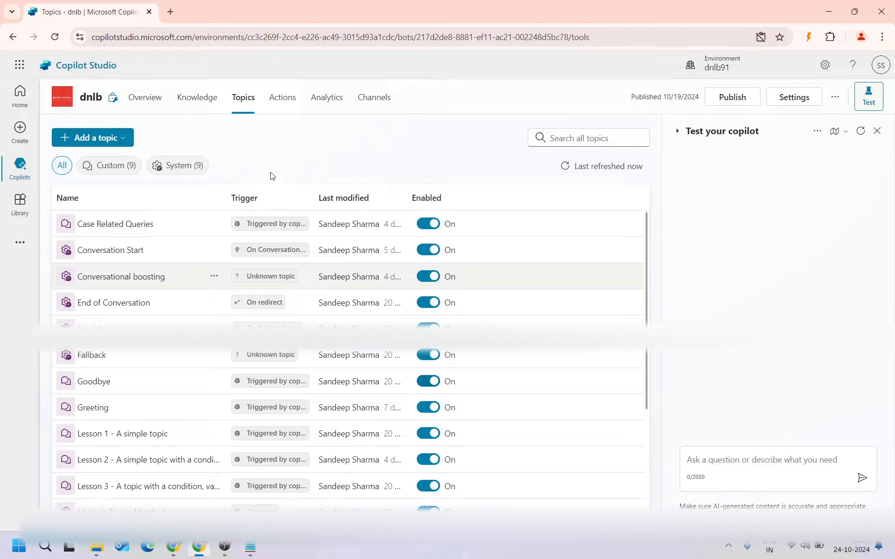
Create a blank topic and start its description with "This topic will the basic operation like Create, Update, Delete on the application table on the system."
click(128, 144)
click(116, 163)
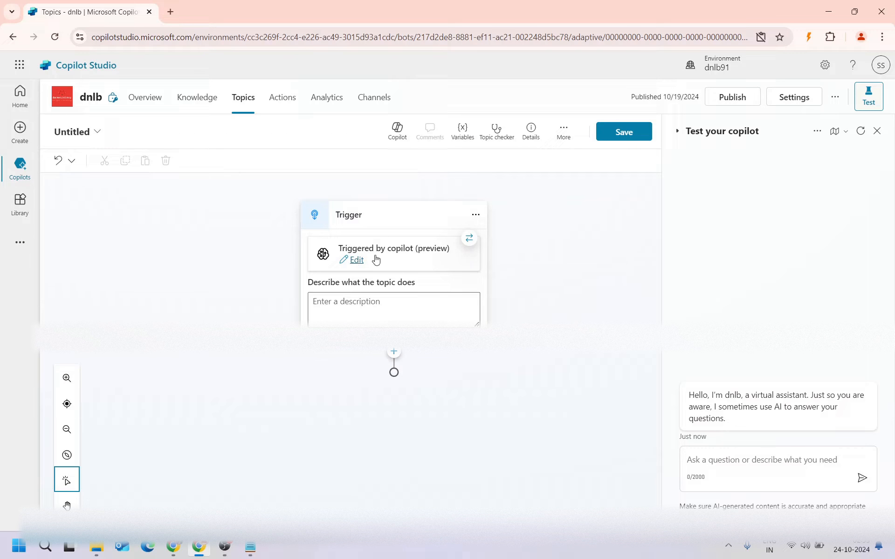
click(355, 309)
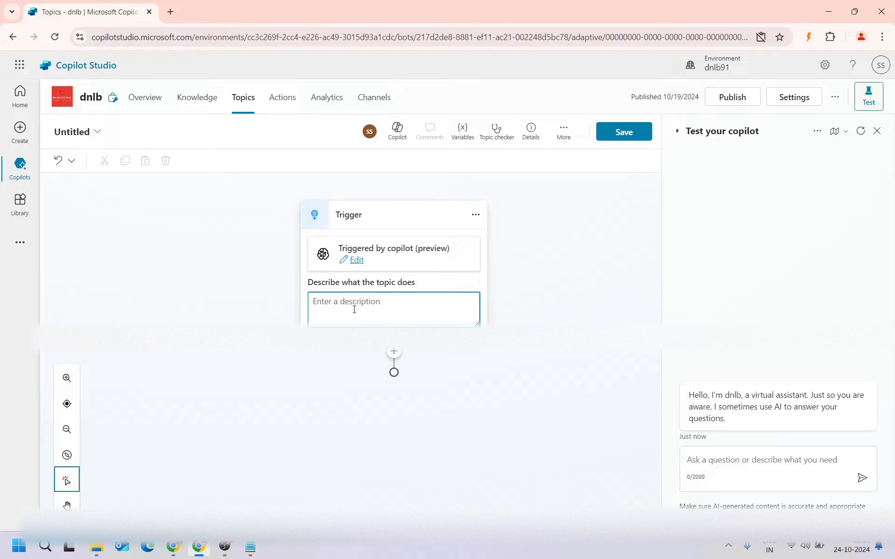
text(This topic wh)
text(ll the basic operation like )
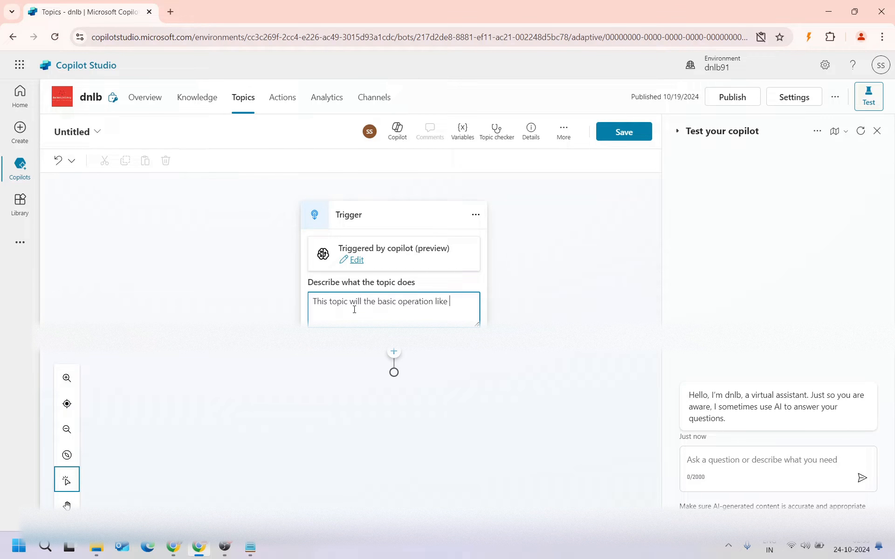
text(Create, Upda)
text(pdate)
text(, Delete)
text( on the )
text(application table on)
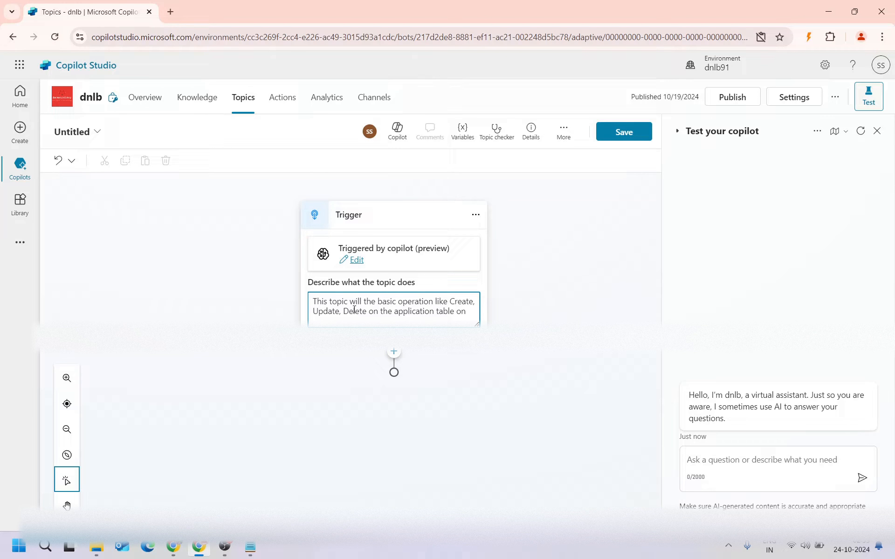
text( the system.)
Continue the topic description with a sentence starting "These operation necessary to" and correct its misspelled words
text( These opera)
text(tion neccesar)
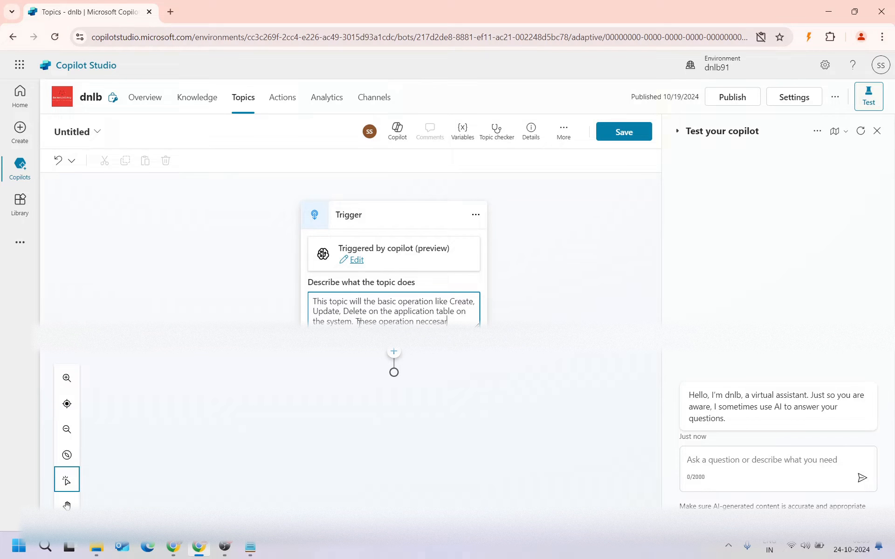
text(y to perf)
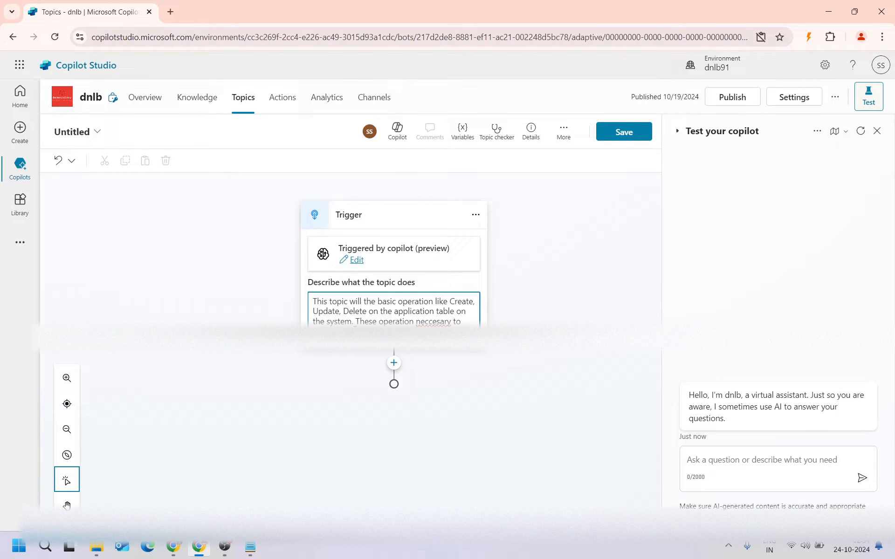
right_click(435, 321)
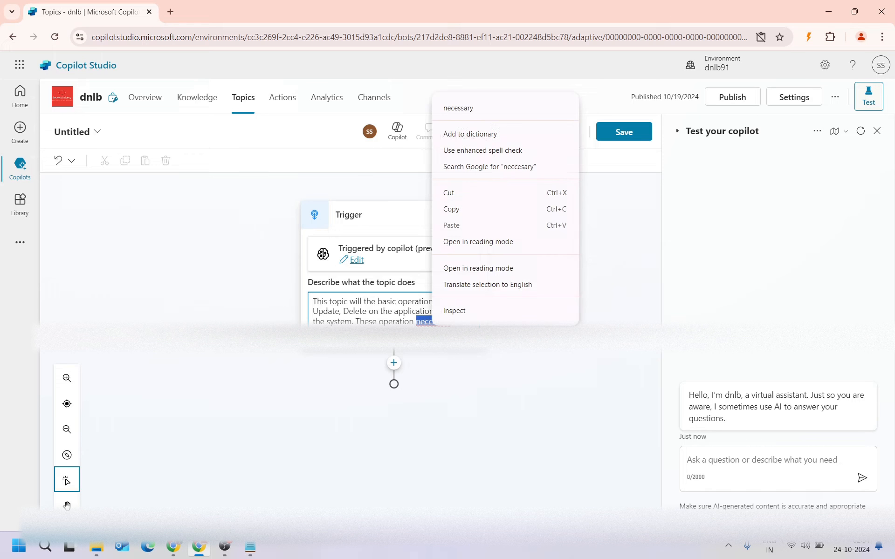
click(479, 114)
right_click(390, 330)
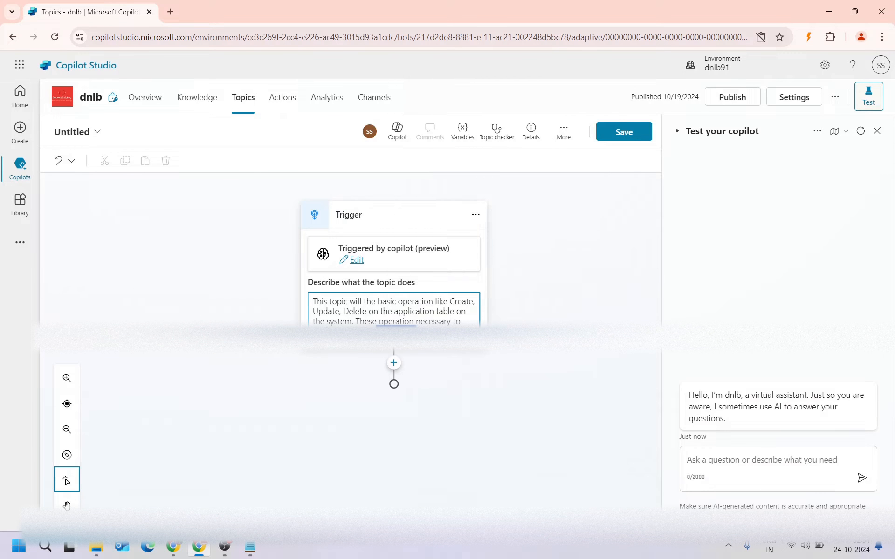
click(452, 80)
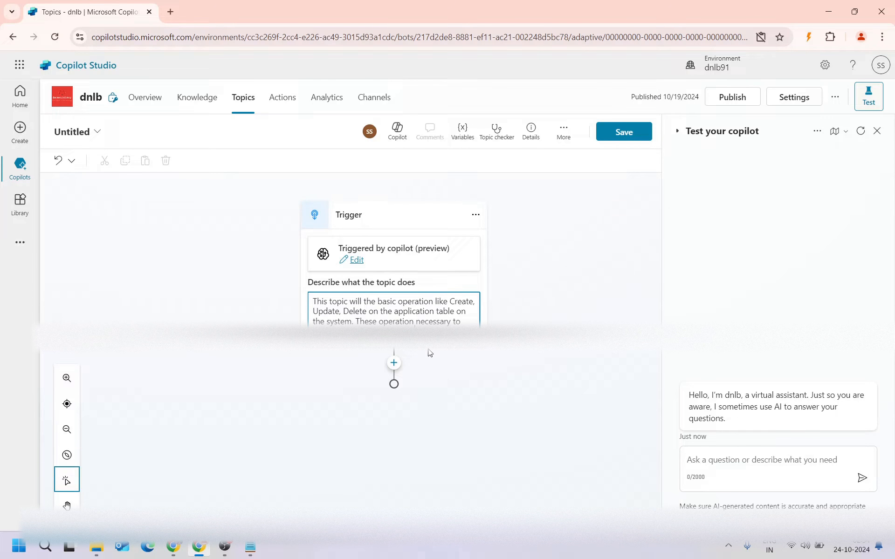
click(461, 404)
click(411, 298)
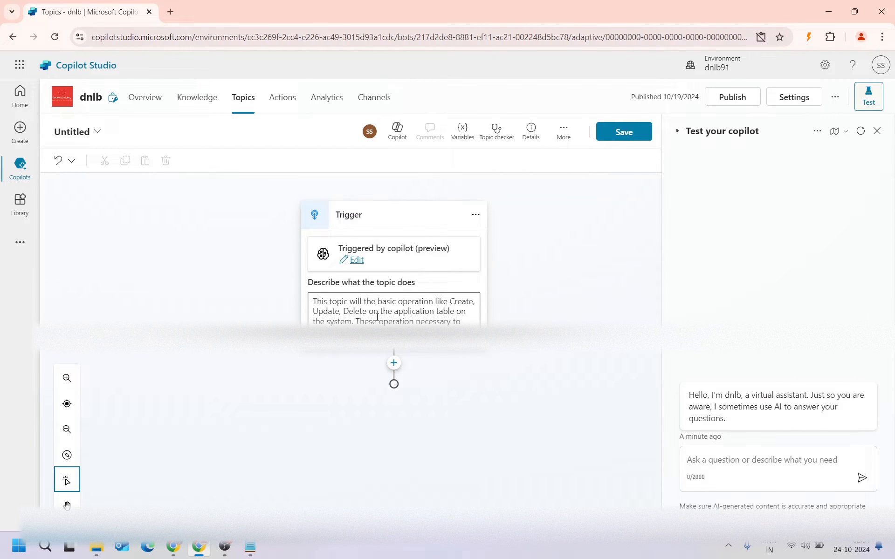
double_click(419, 311)
click(439, 311)
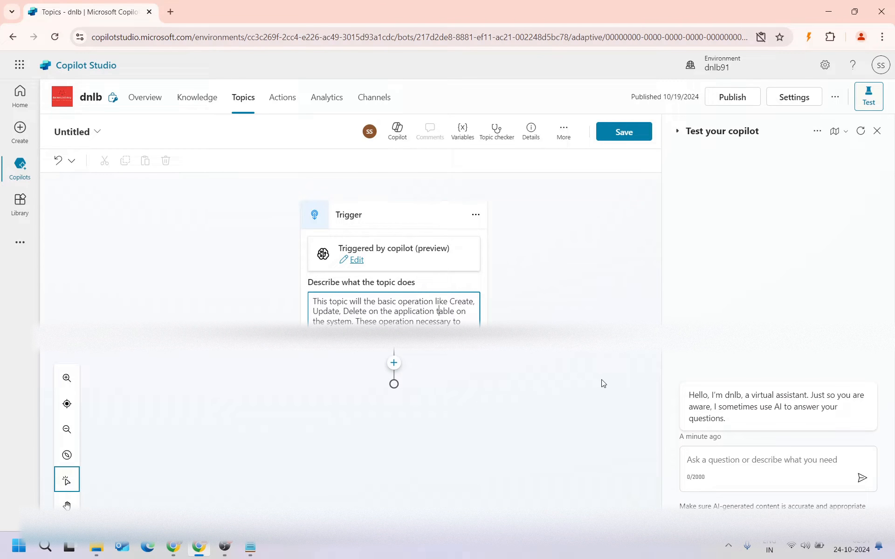
click(543, 364)
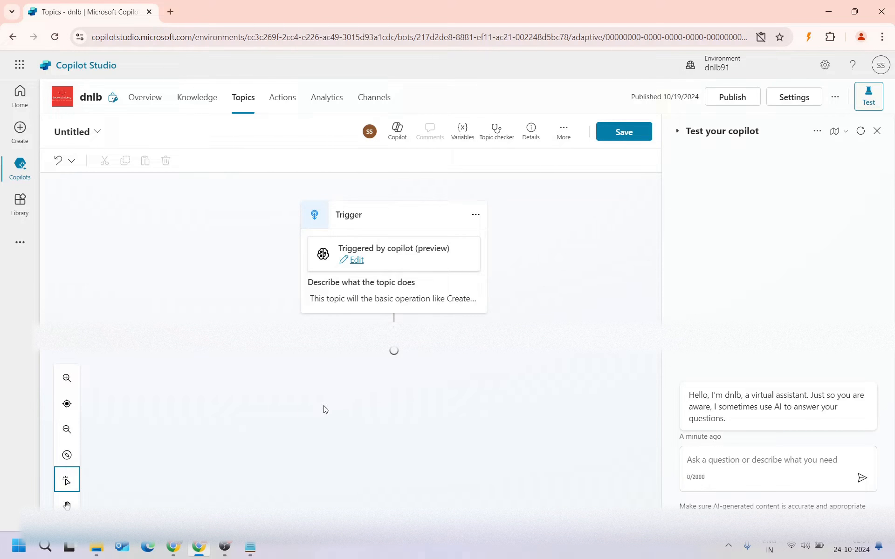
Check the application table's columns in Supabase and add a question node below the new topic's trigger
click(173, 546)
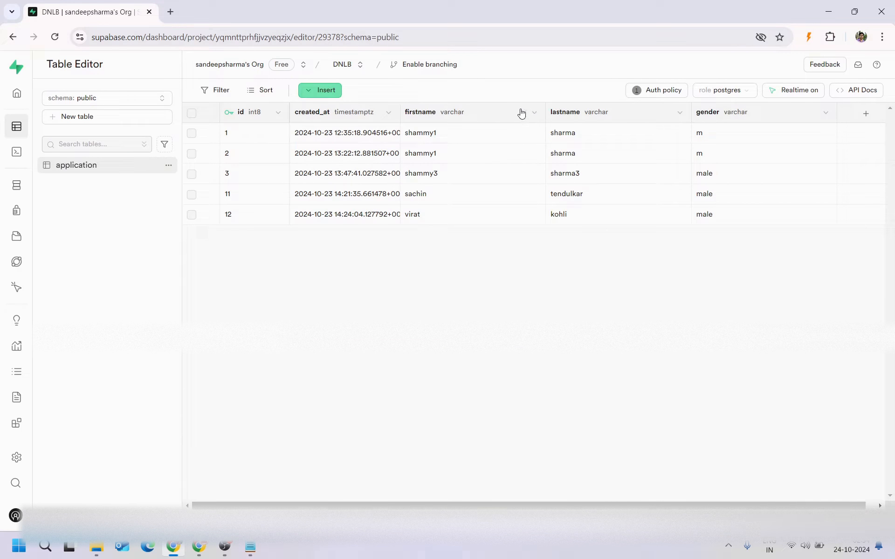
click(827, 11)
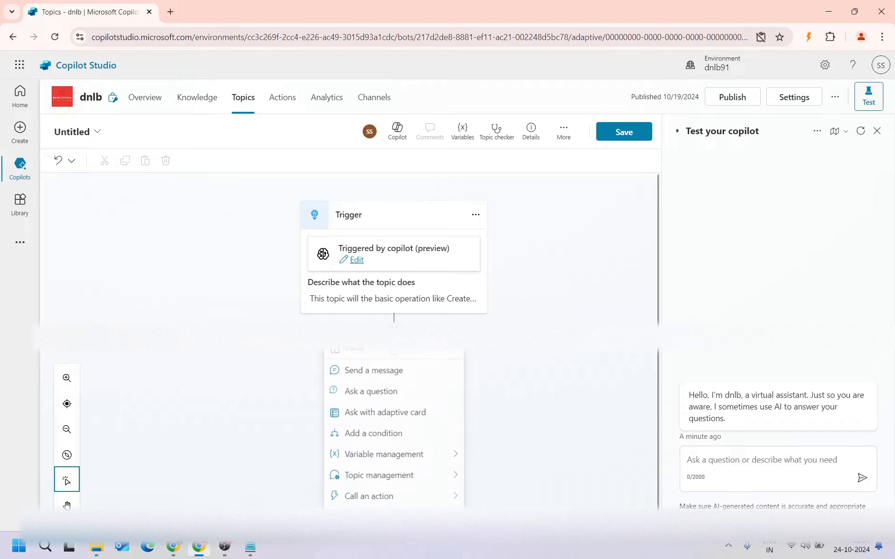
click(379, 386)
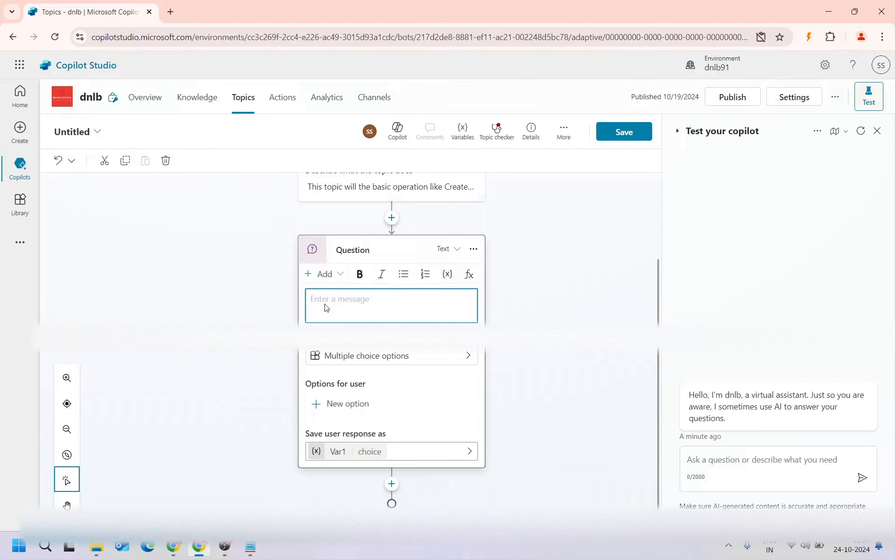
Set the first question's message to "Please enter the first name" and make it identify the Person name entity
text(Please enter the first name)
click(376, 364)
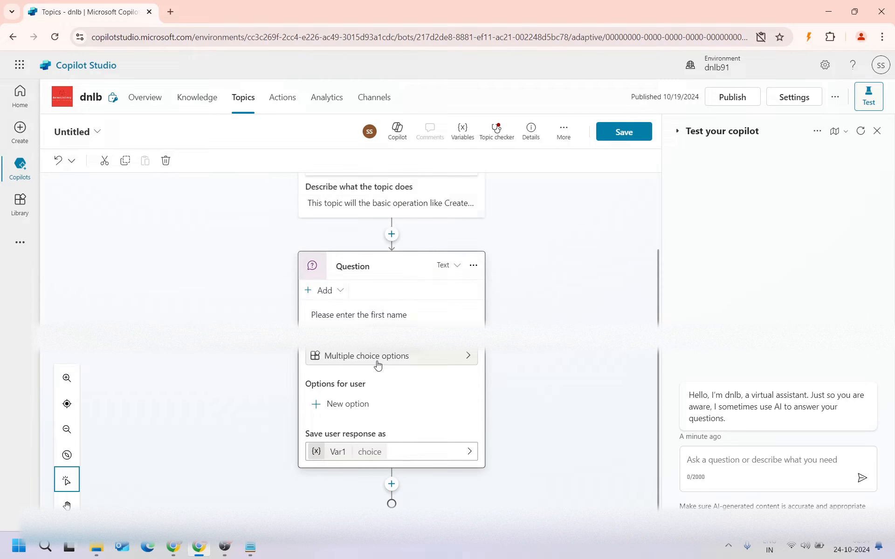
click(544, 299)
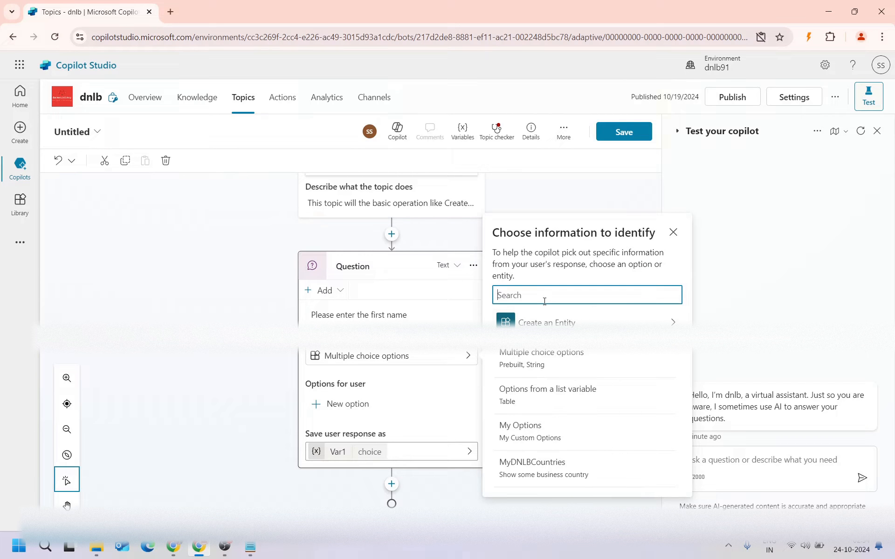
text(person)
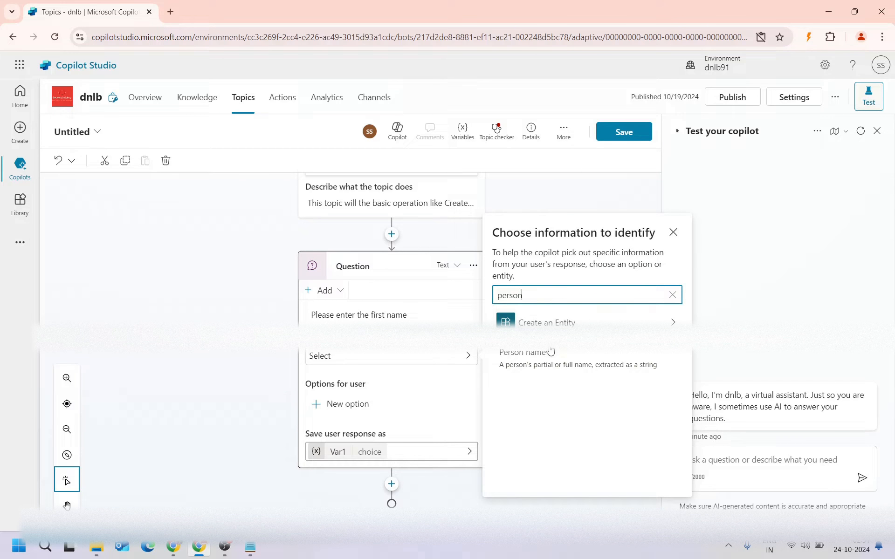
click(547, 355)
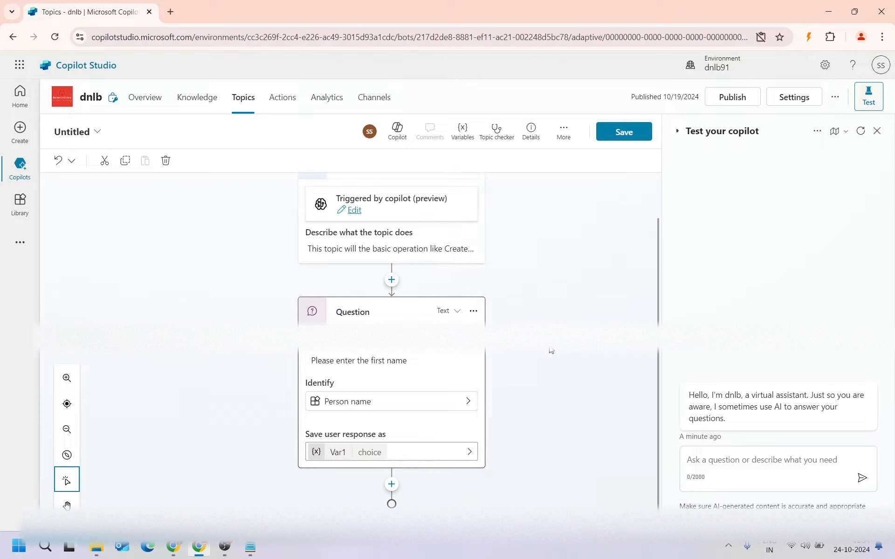
Rename the first-name question's response variable to personFirstName
click(338, 452)
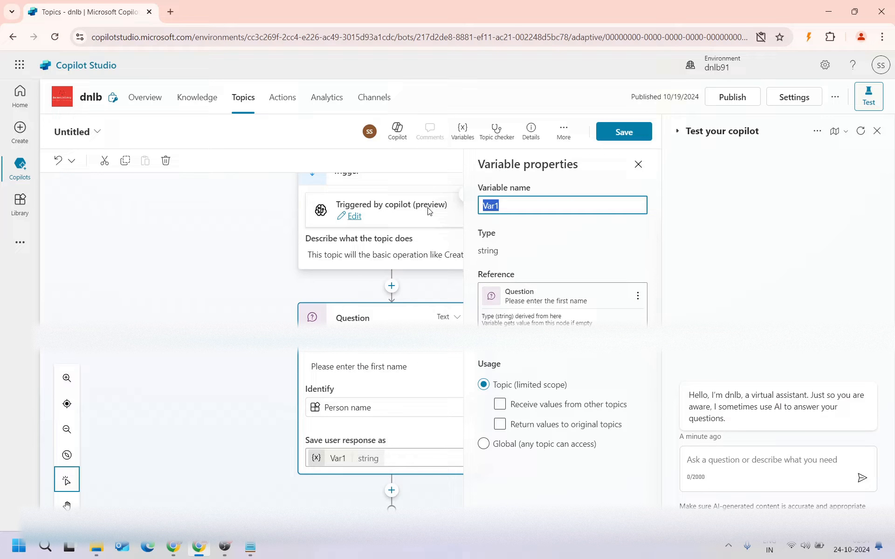
text(personFirstName)
click(594, 271)
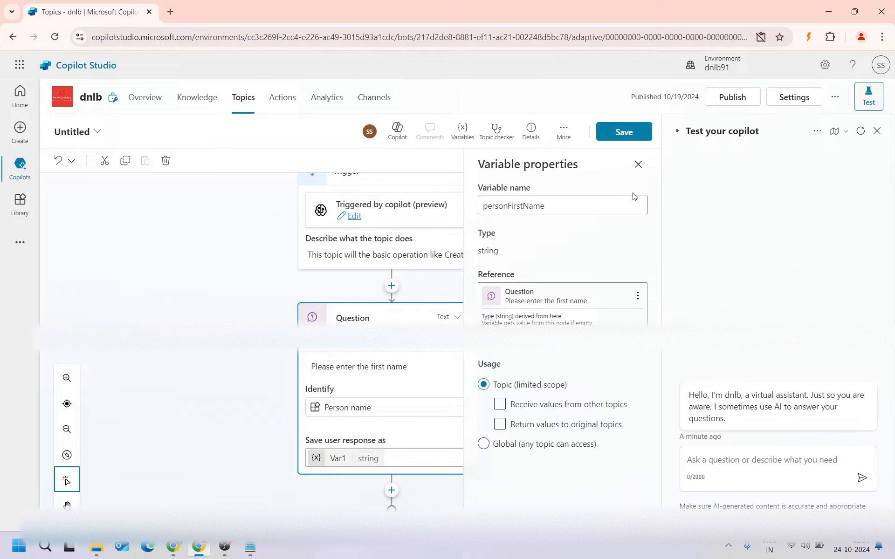
click(638, 165)
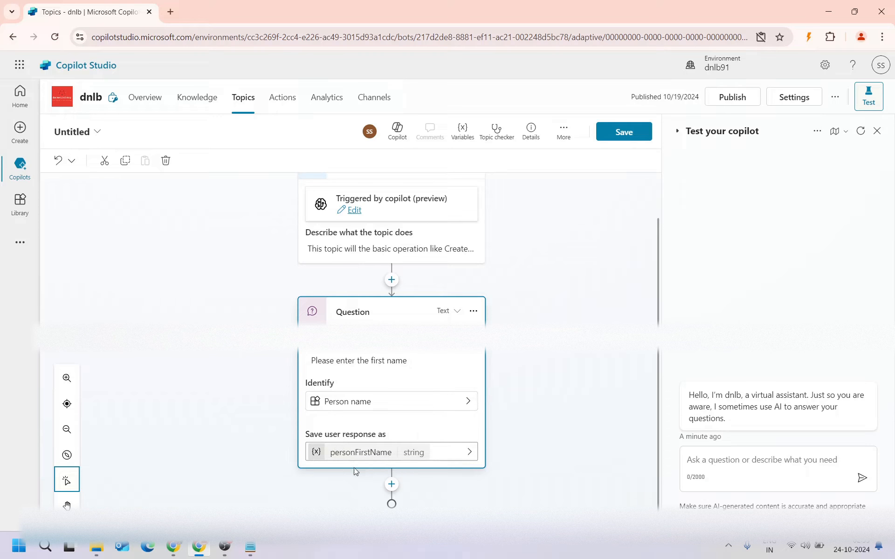
Add a question below the first one with the message "Please enter the last name", identifying the Person name entity
click(391, 490)
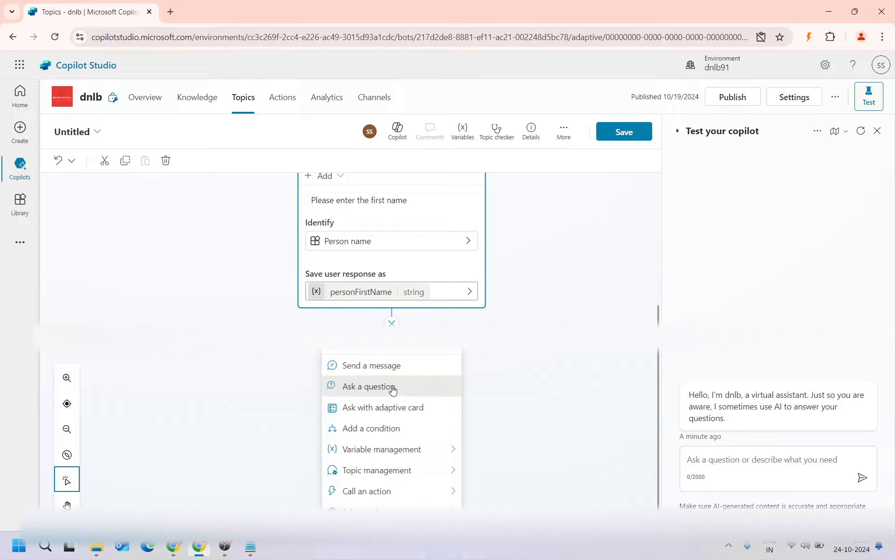
click(366, 386)
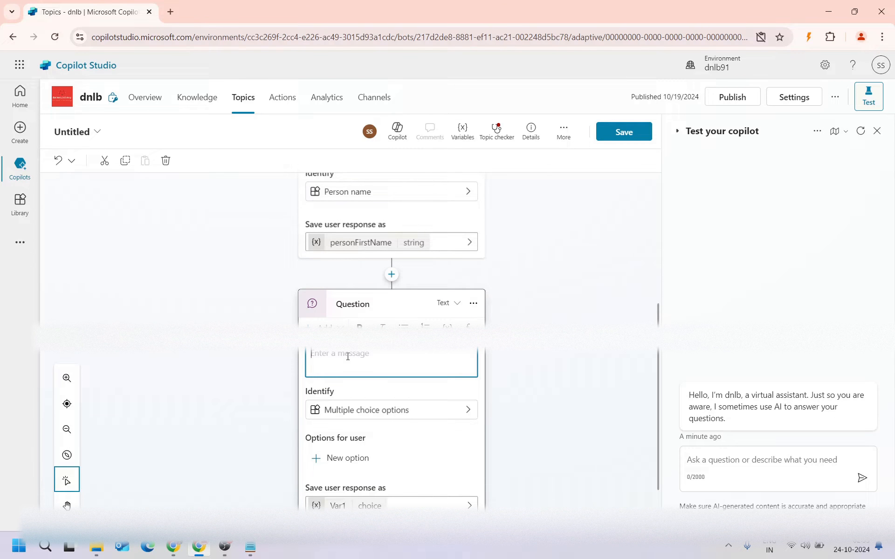
text(P)
text(name)
click(527, 379)
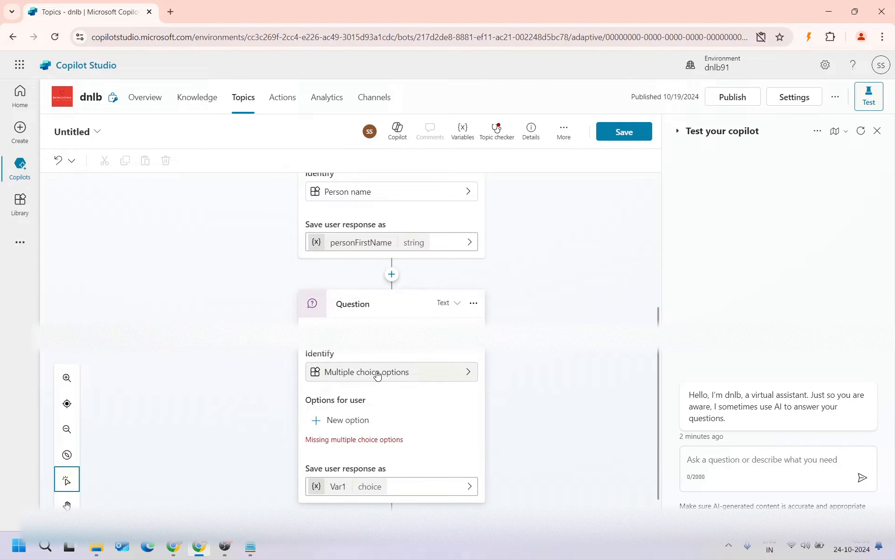
click(393, 392)
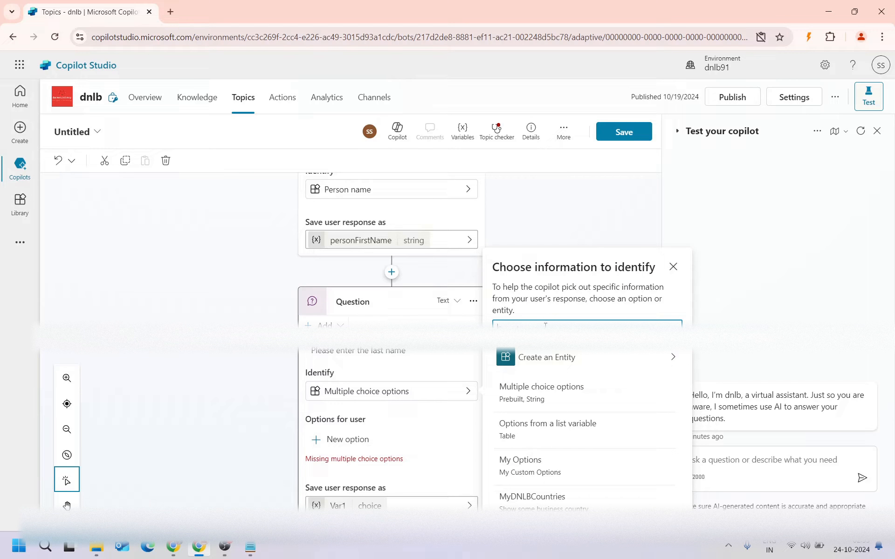
text(person)
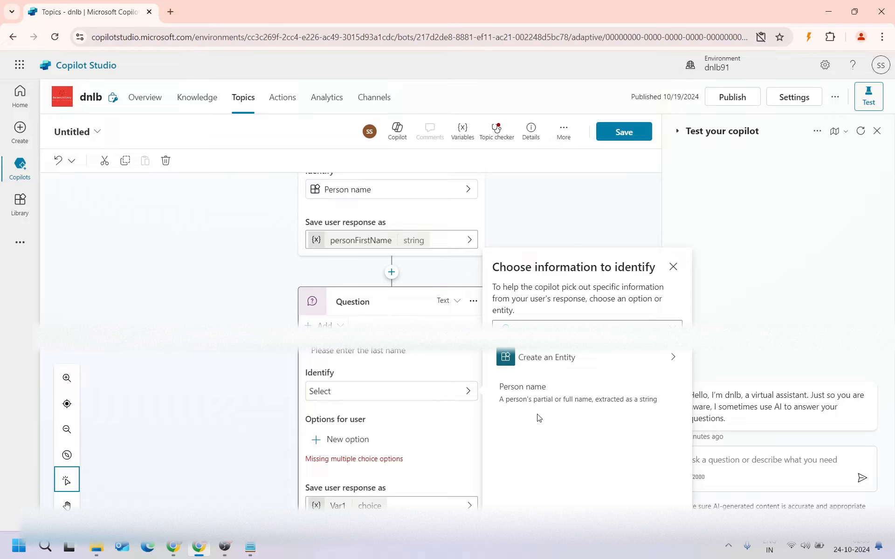
click(533, 404)
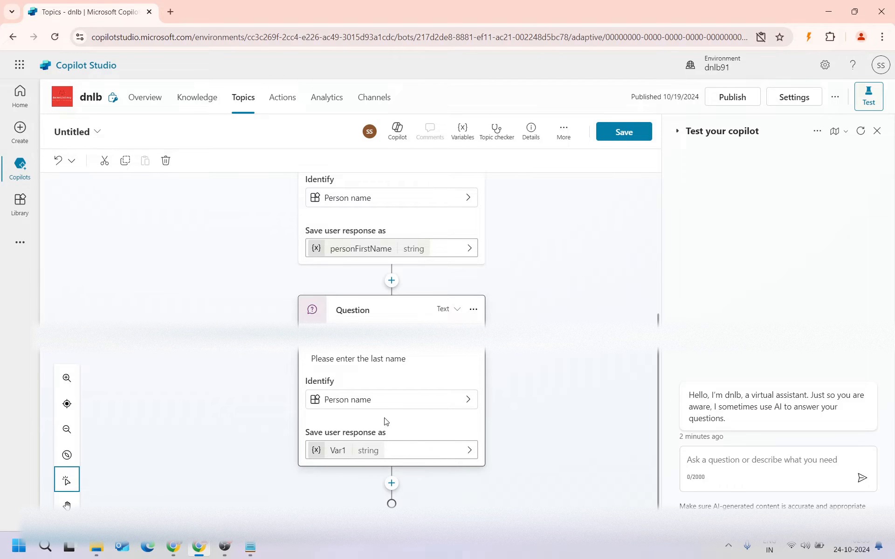
Rename the last-name question's response variable to personLastName
click(330, 457)
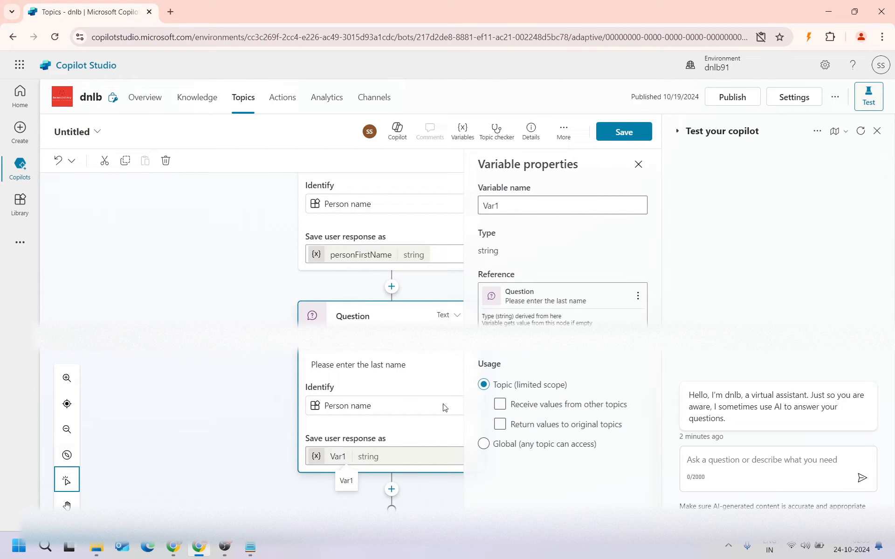
text(person)
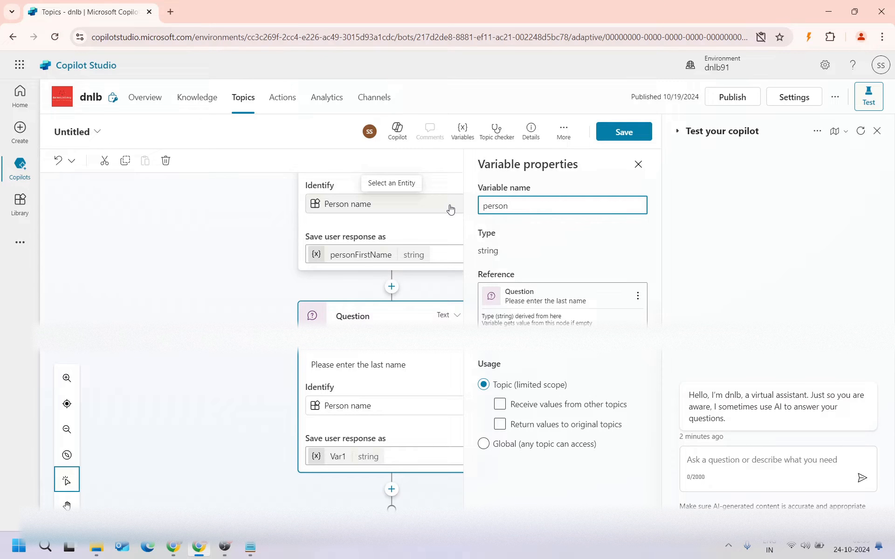
text(LastName)
click(552, 245)
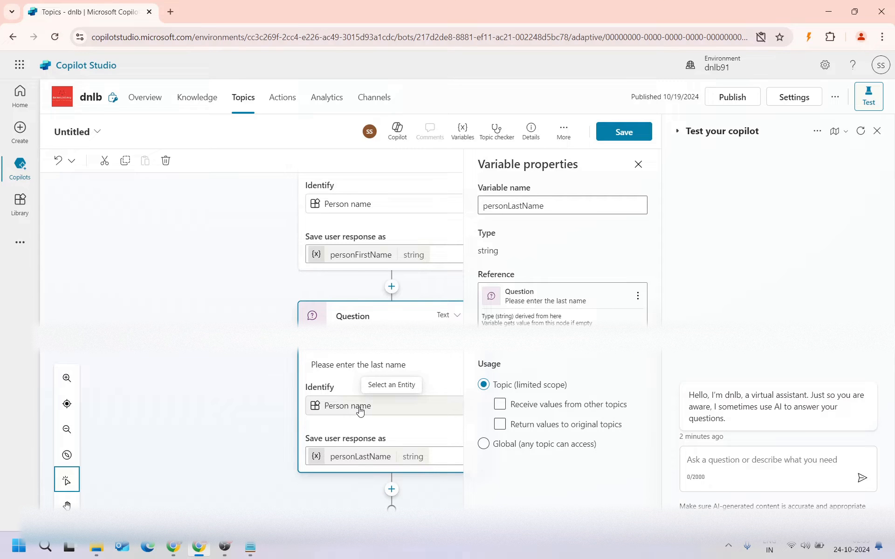
scroll(362, 410, down, 1)
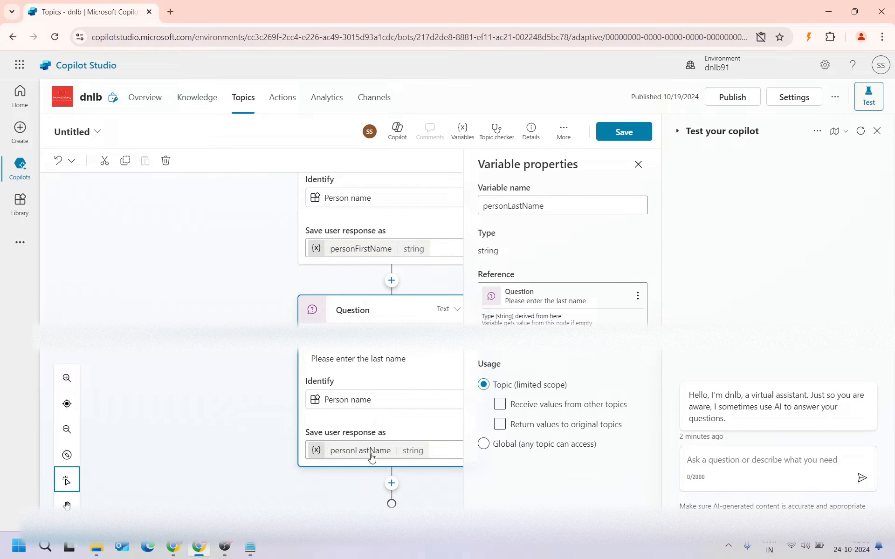
click(638, 164)
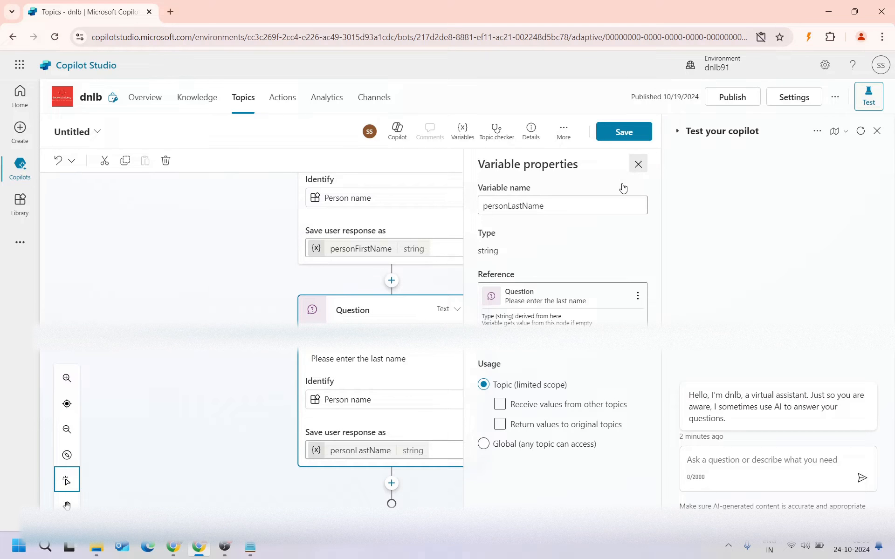
Add a third question below the last-name question with a message starting "Please enter gender like (male), (female) or (other"
click(392, 483)
click(358, 385)
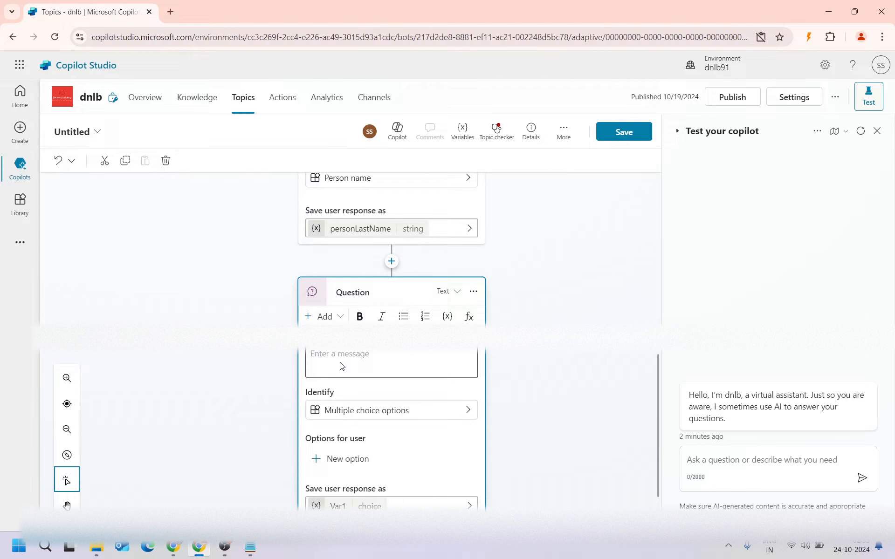
click(344, 356)
text(Ple)
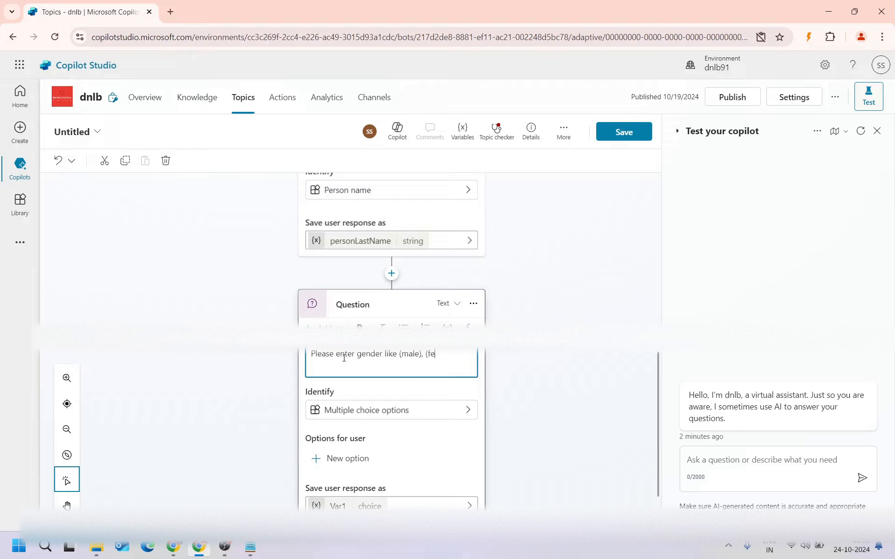
text(male)
text() or (Othe)
key(BackSpace)
key(BackSpace)
key(BackSpace)
key(BackSpace)
text(other)
click(420, 411)
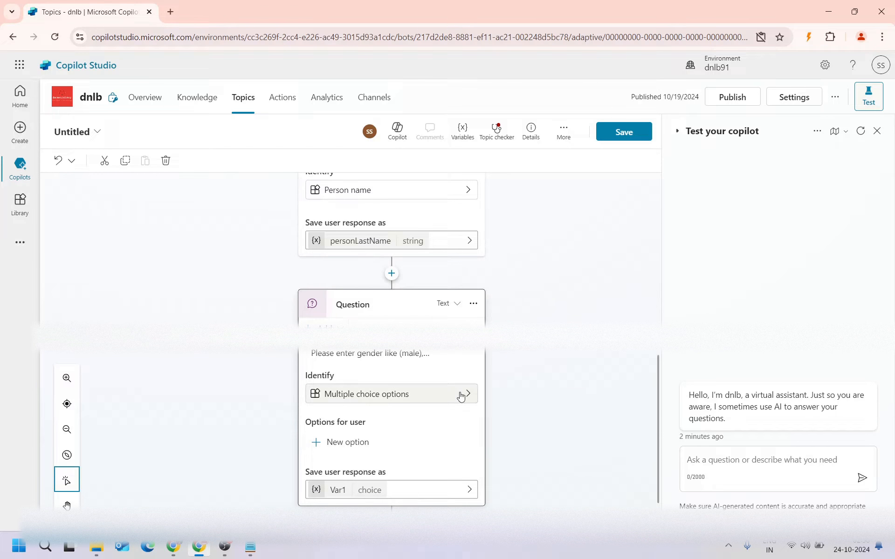
Make the gender question identify the Person name entity and rename its response variable to personGender
click(422, 400)
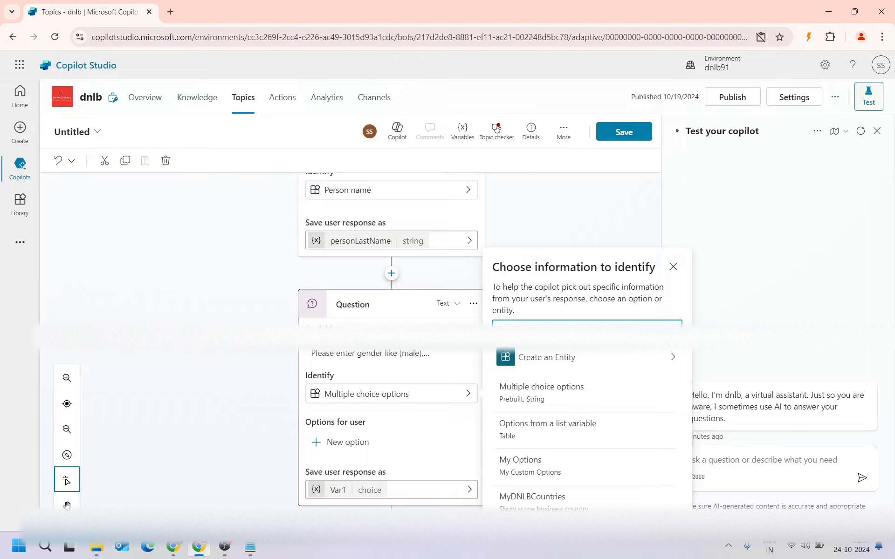
text(person)
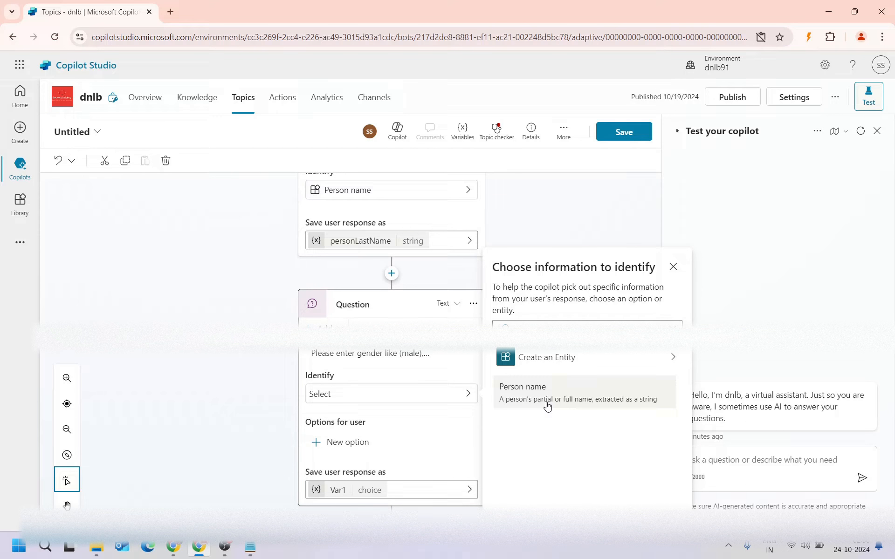
click(548, 401)
click(336, 453)
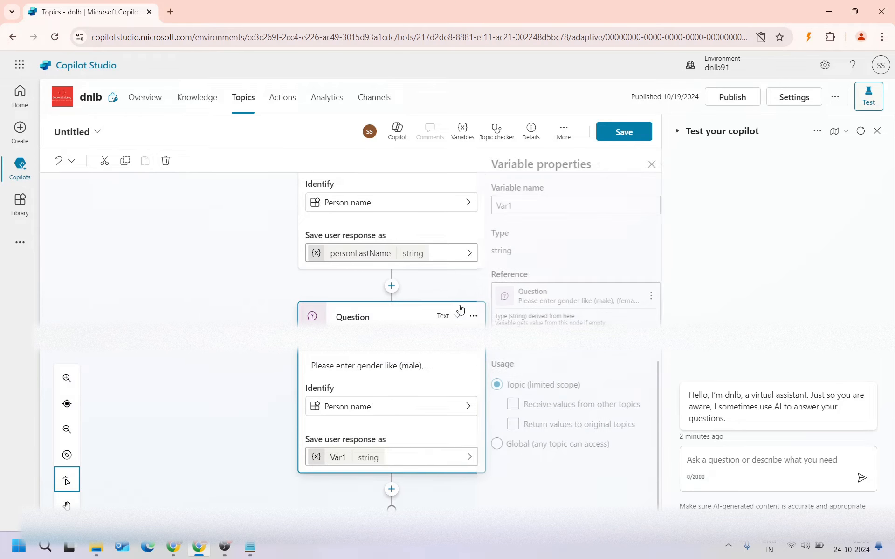
double_click(520, 208)
text(personGender)
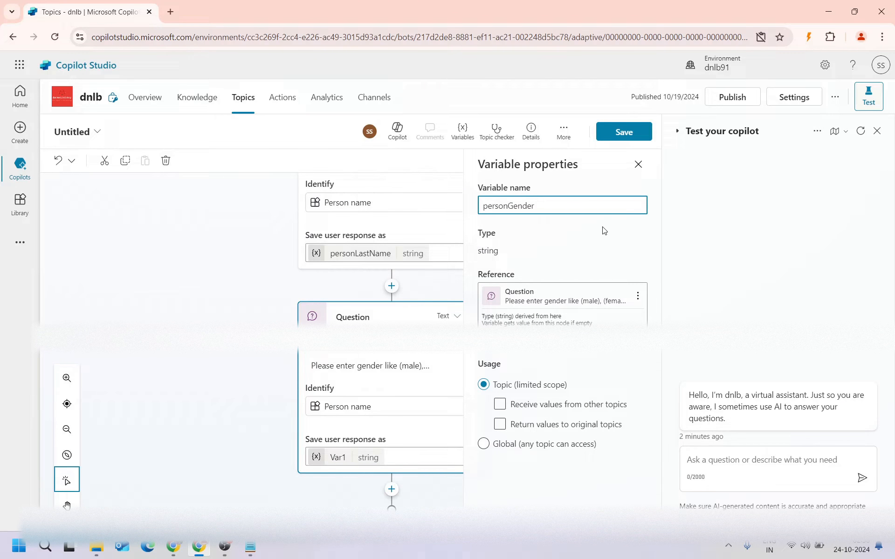
click(640, 167)
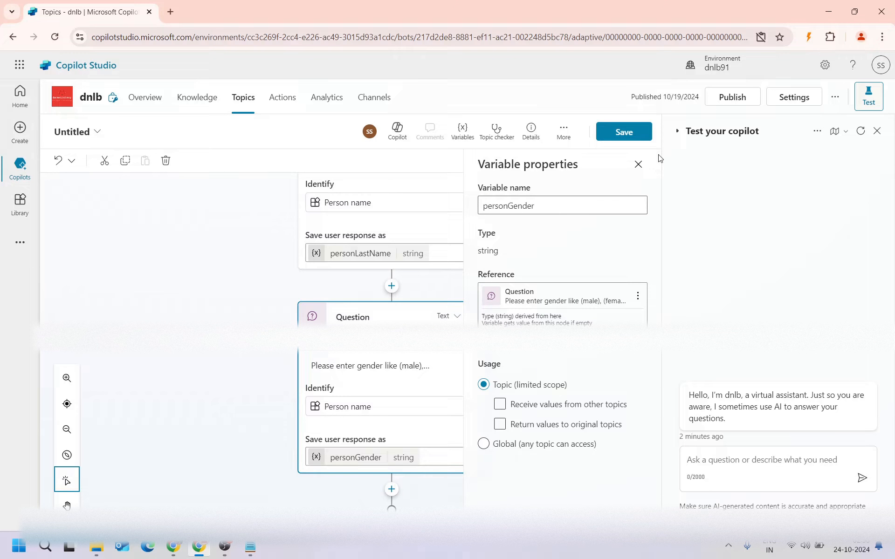
click(638, 164)
Review the question nodes and add a Send HTTP request node below the gender question
scroll(182, 305, up, 8)
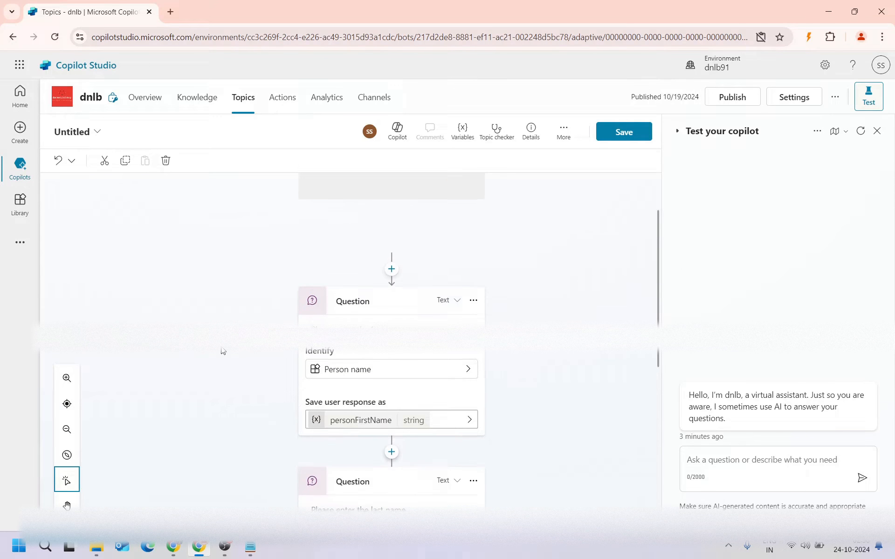
scroll(393, 409, down, 5)
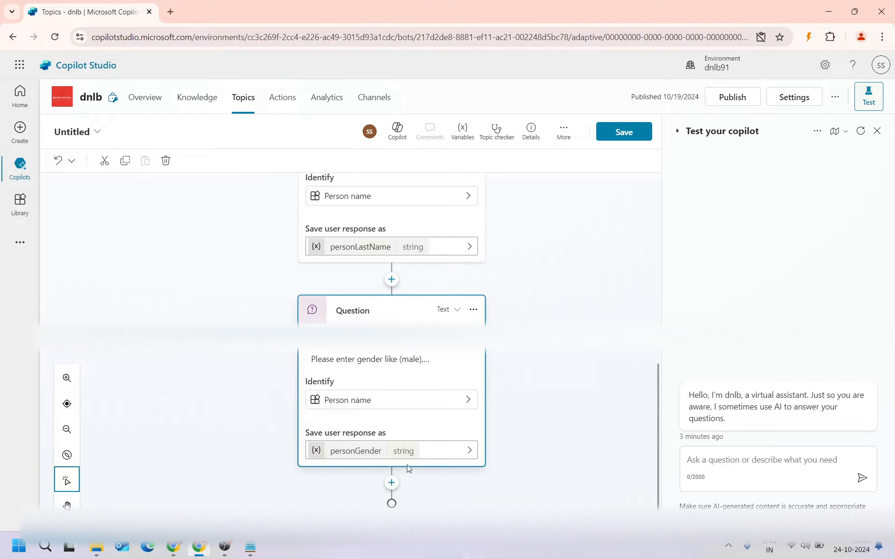
click(392, 483)
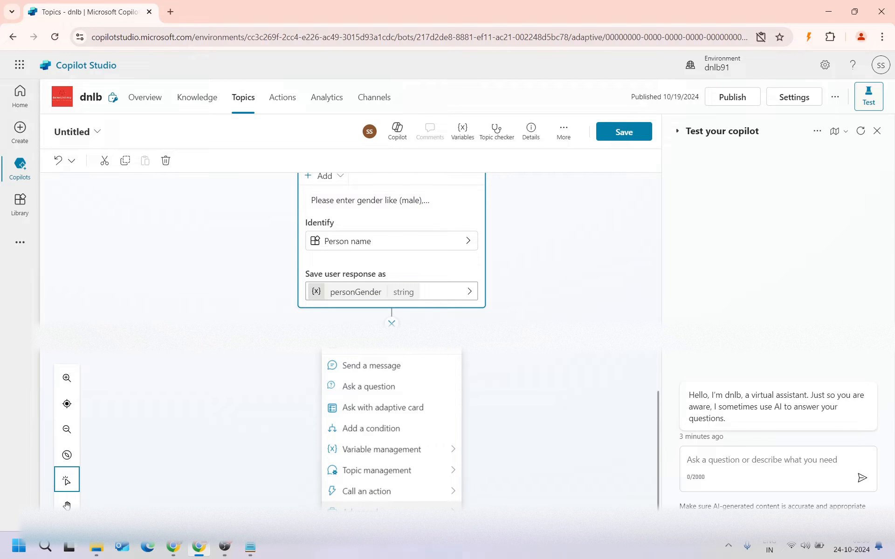
mouse_move(415, 509)
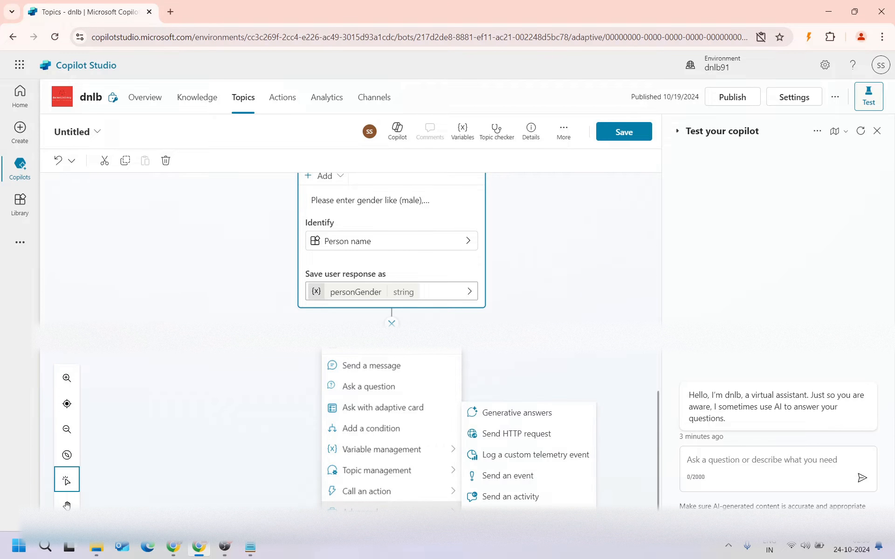
click(498, 433)
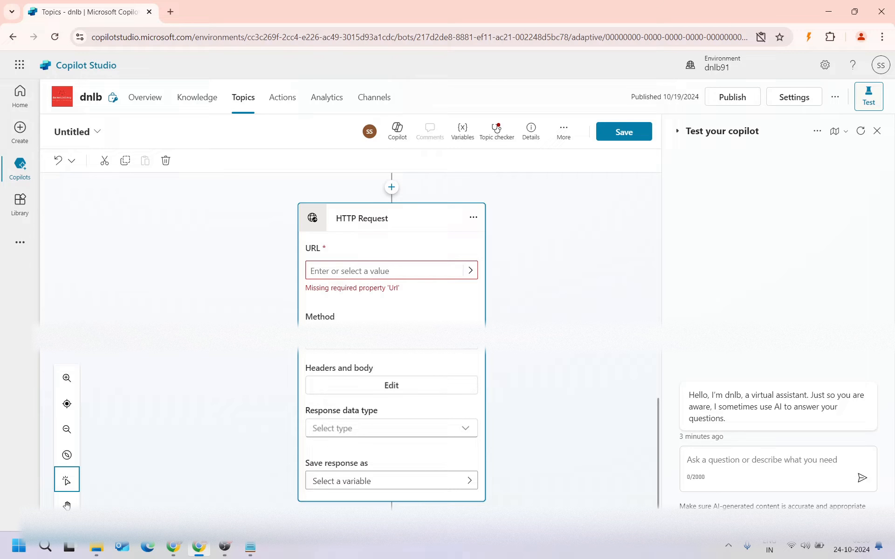
Switch to Supabase and select the application endpoint URL in the API docs' Insert a row example
click(174, 546)
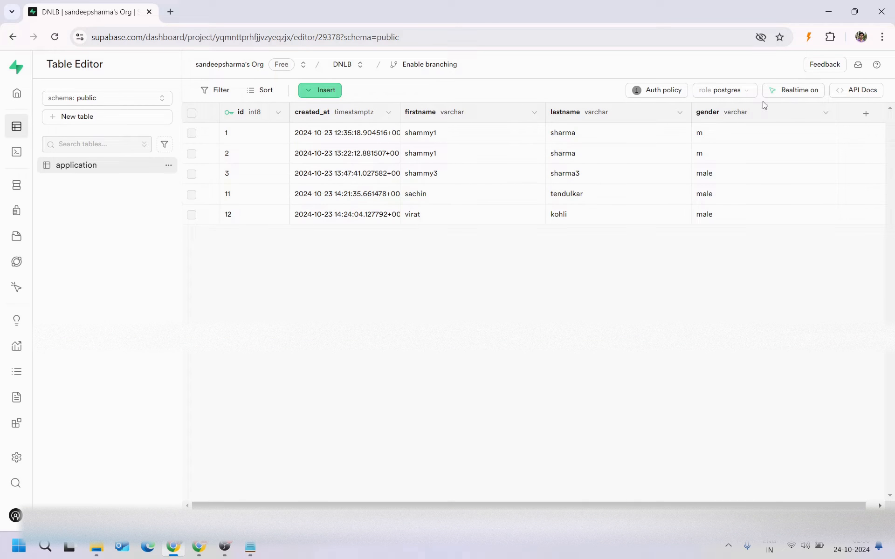
click(859, 91)
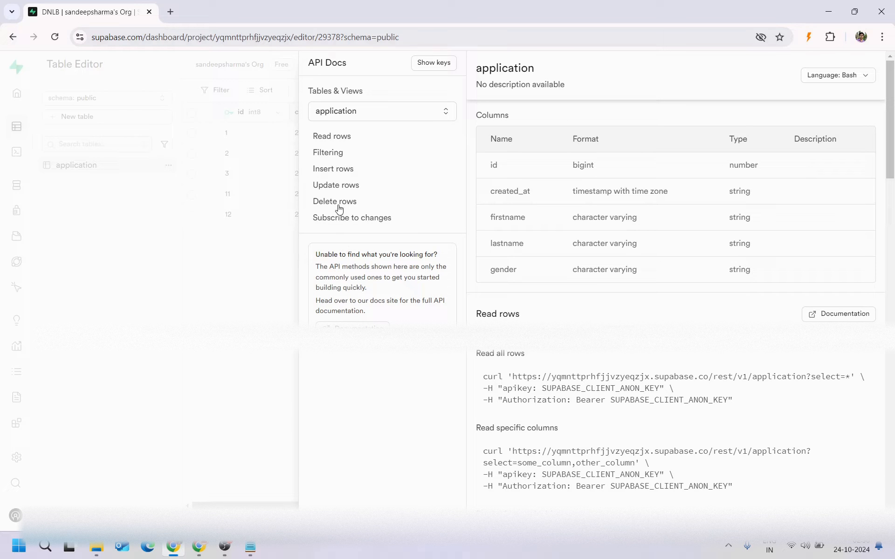
click(344, 170)
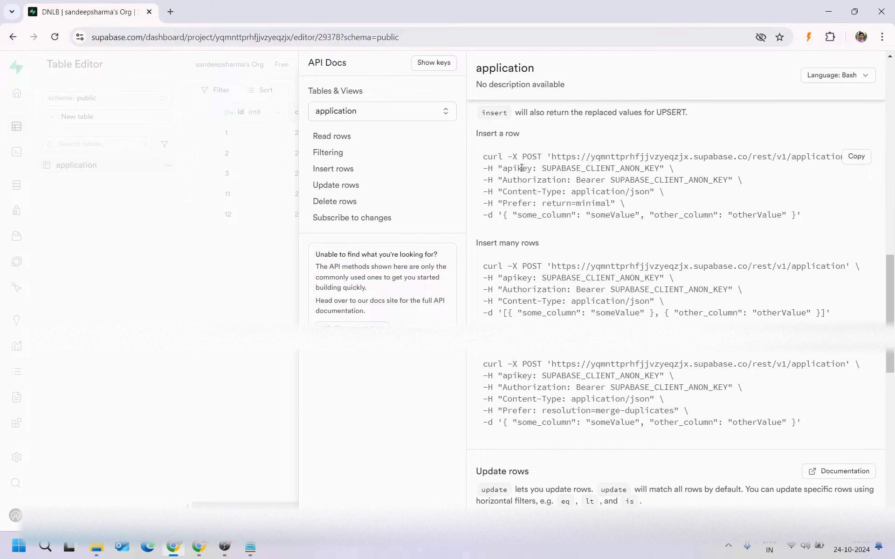
drag(553, 159, 845, 157)
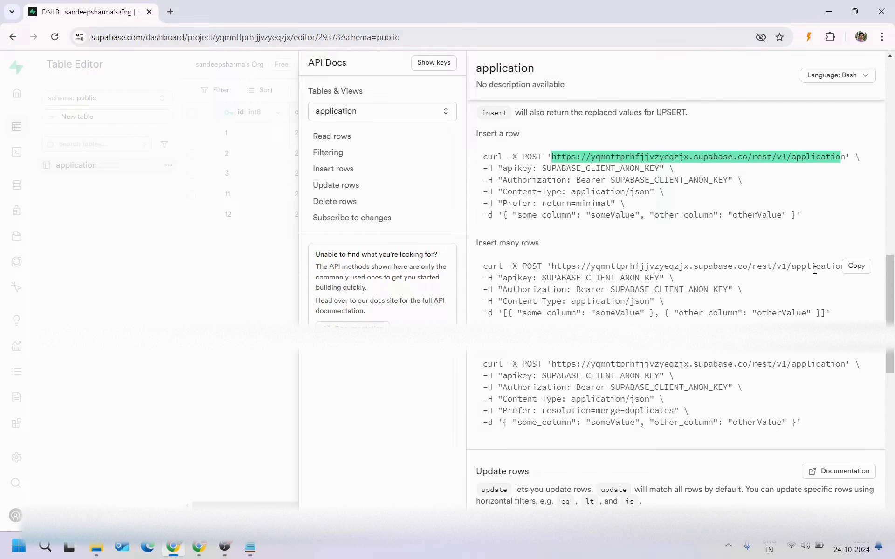
key(shift+Right)
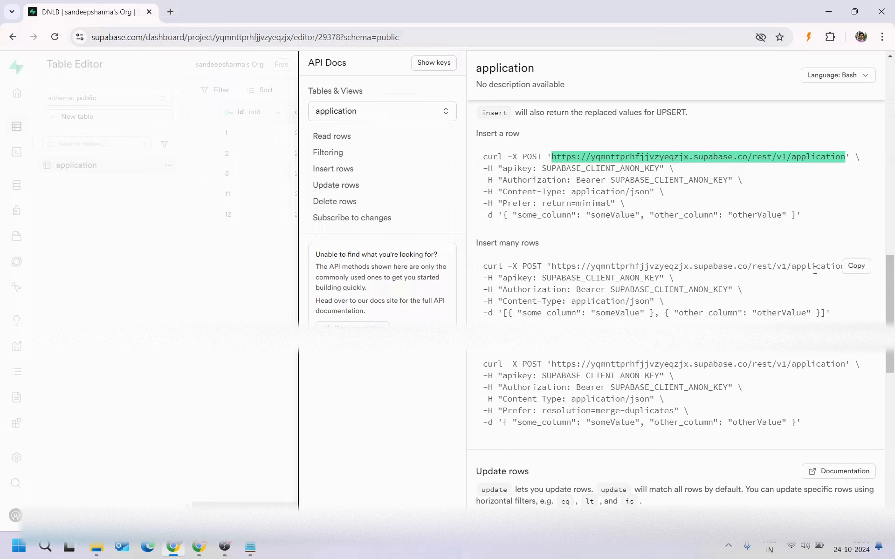
mouse_move(199, 546)
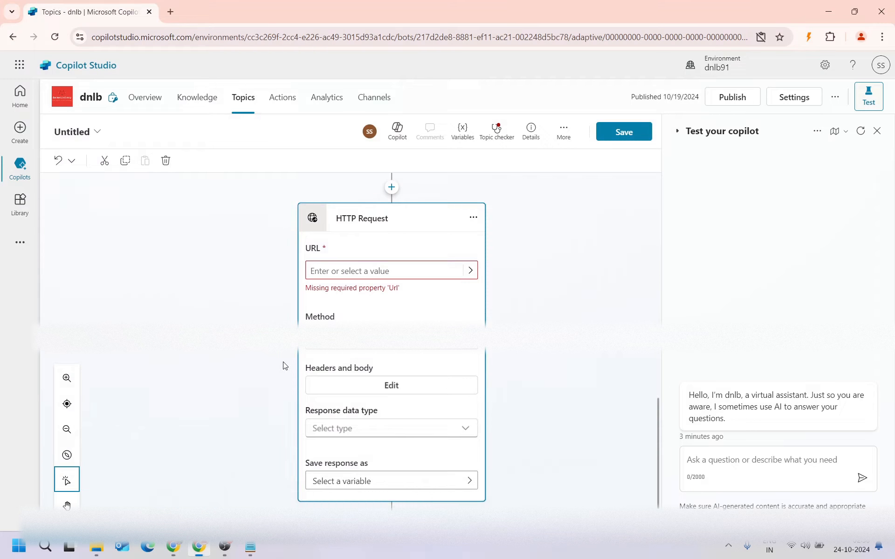
click(209, 480)
click(360, 268)
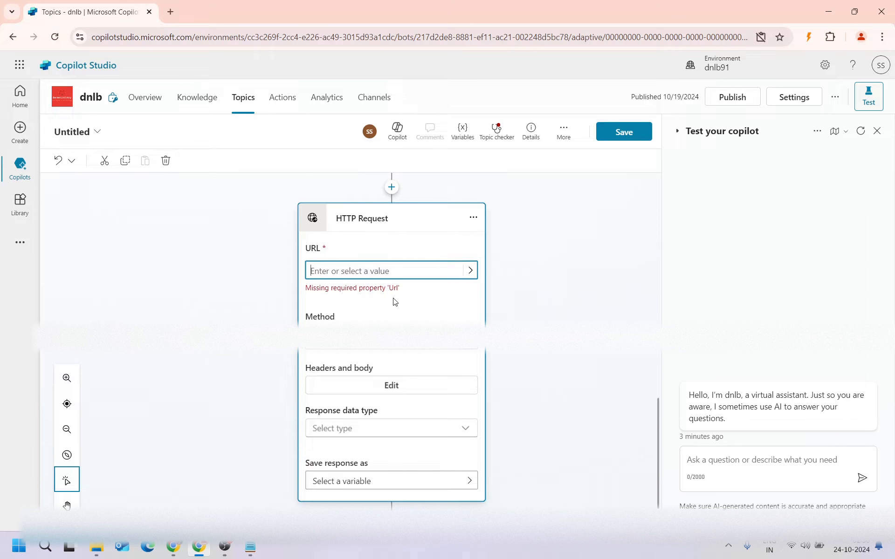
right_click(376, 269)
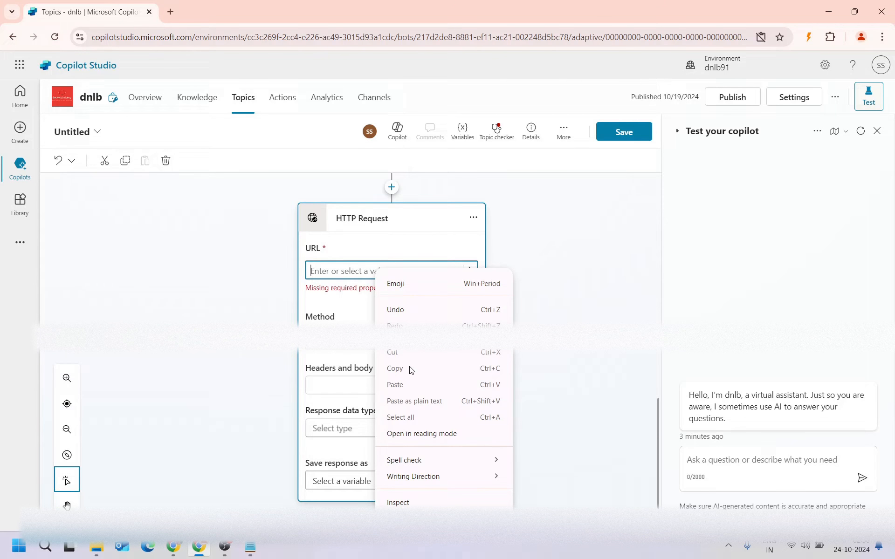
click(174, 546)
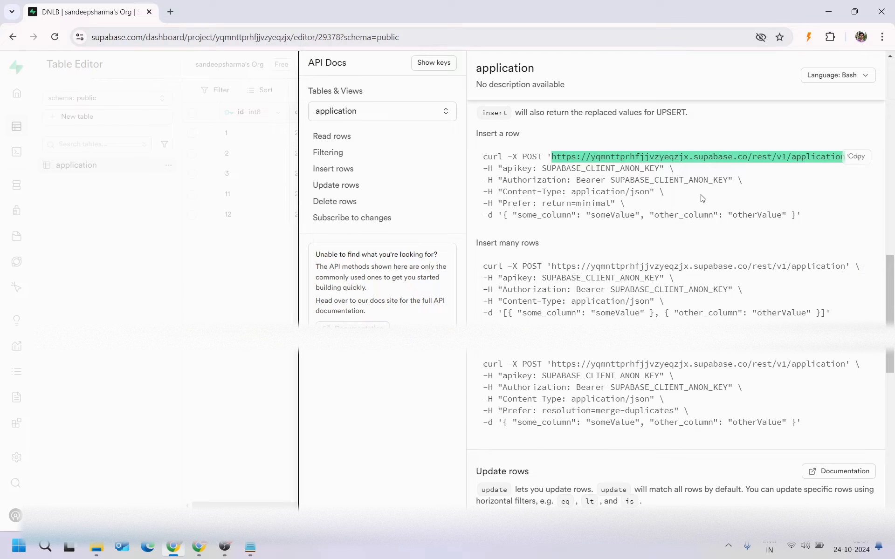
Copy the selected endpoint URL, switch to Copilot Studio and paste it as the HTTP Request node's URL
right_click(473, 158)
click(576, 172)
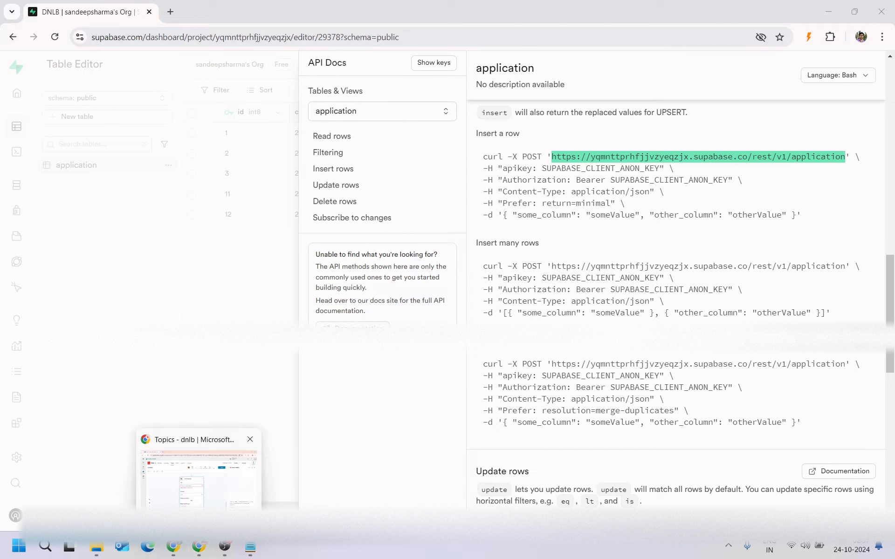
click(199, 546)
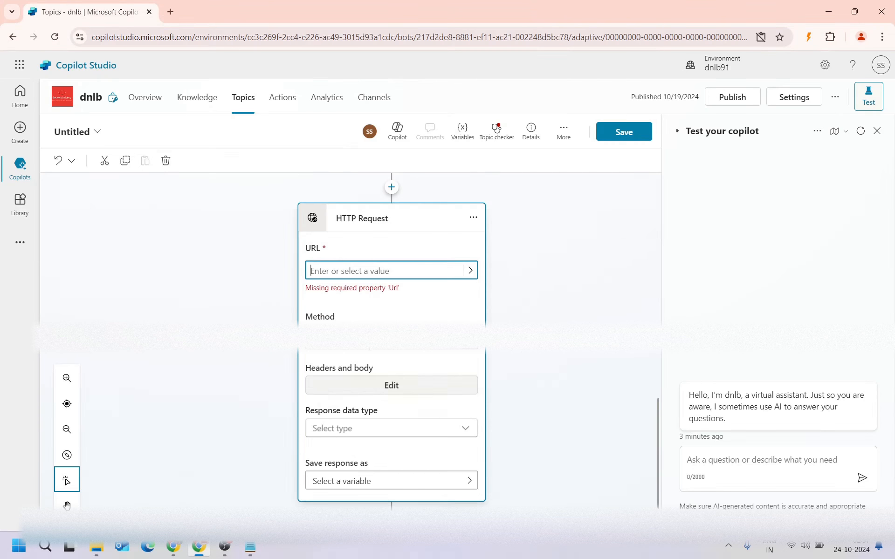
right_click(391, 265)
click(424, 375)
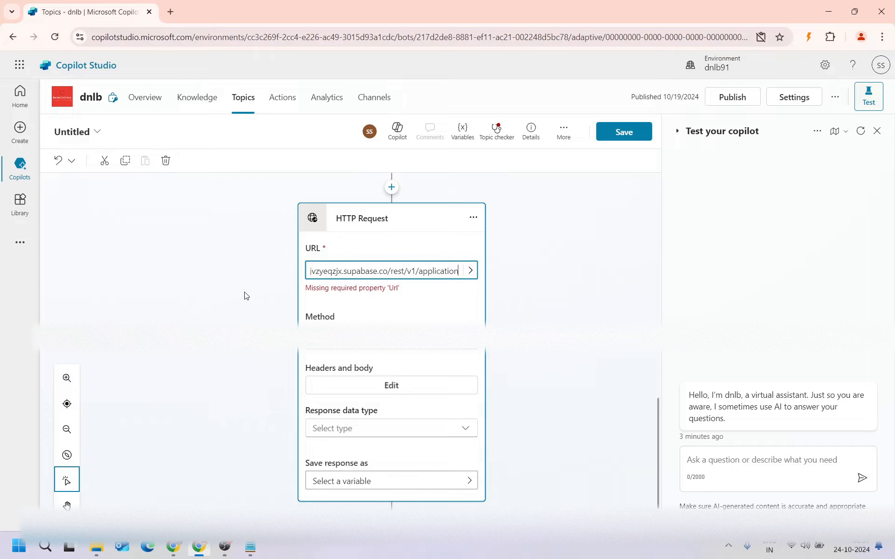
click(220, 299)
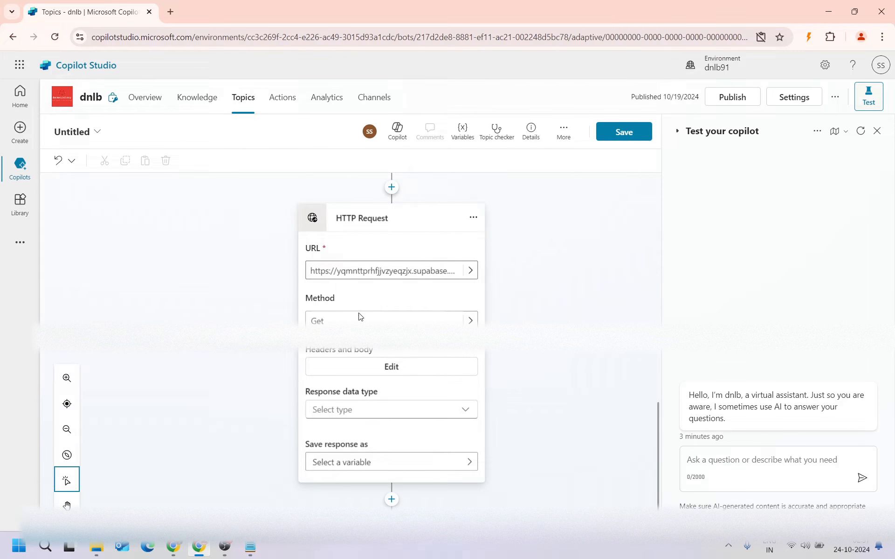
Check the request type in Supabase's Insert a row example and set the HTTP Request node's method to Post
click(173, 546)
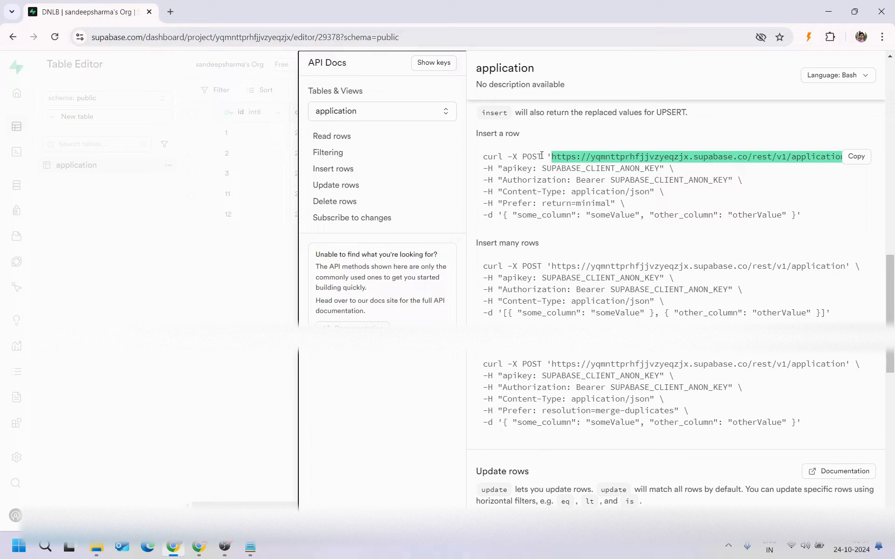
click(199, 546)
click(337, 316)
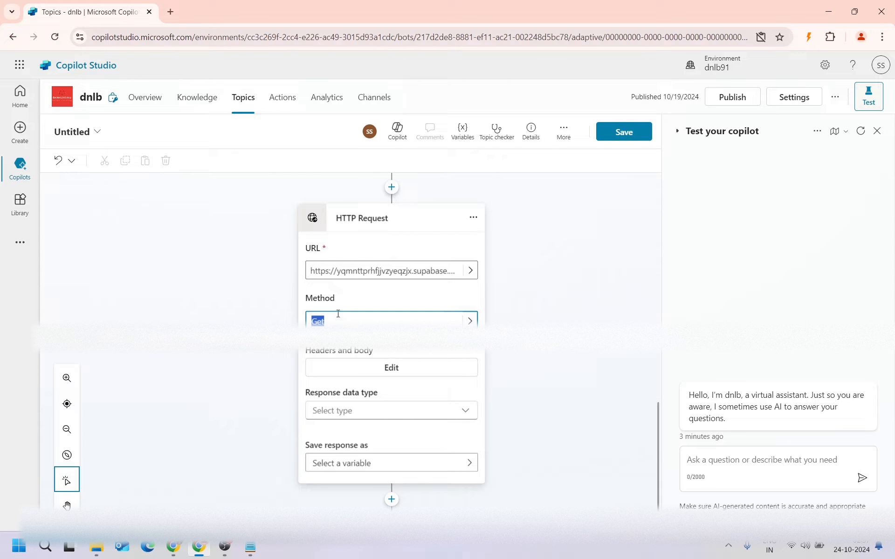
click(357, 387)
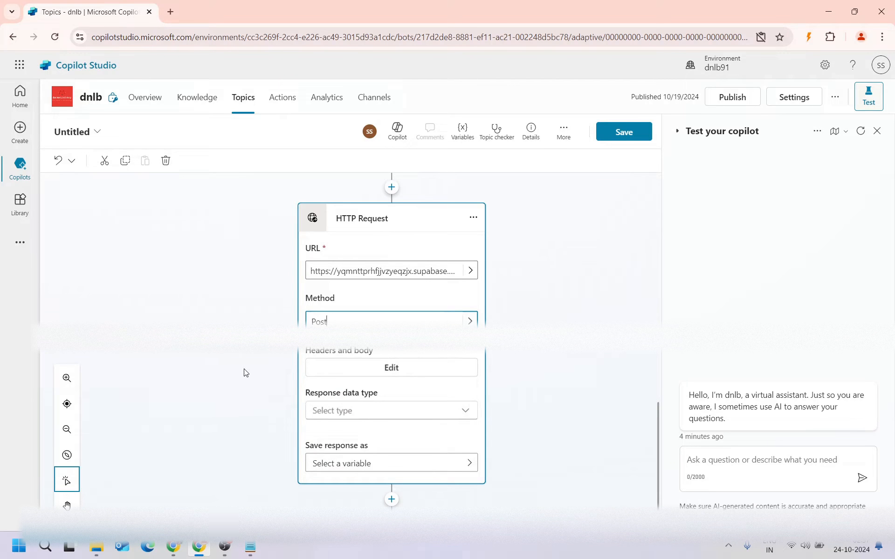
Switch to Supabase and try to copy the apikey header name from the Insert a row example
click(173, 546)
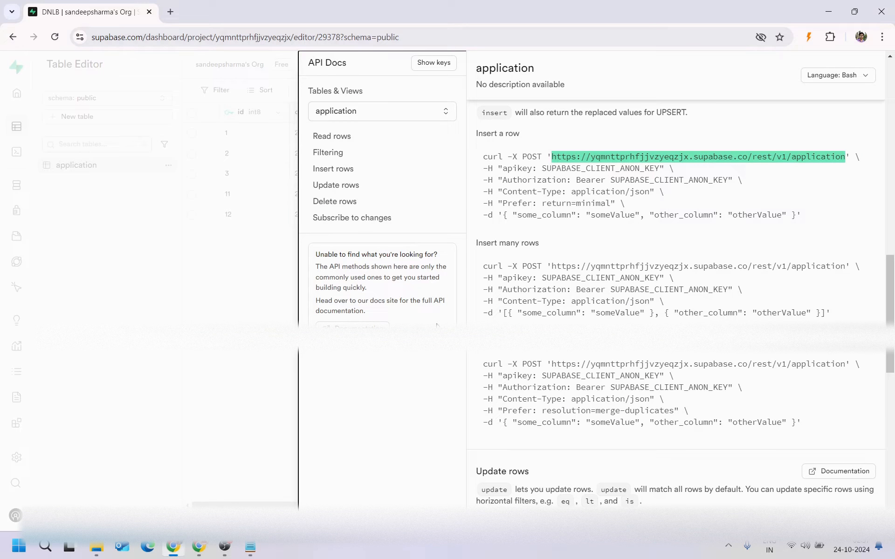
click(560, 189)
double_click(511, 169)
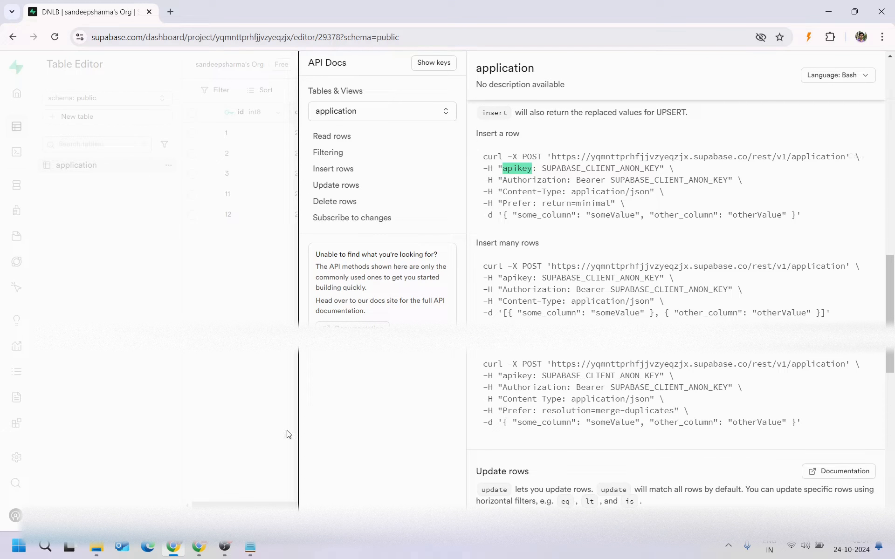
Switch to Copilot Studio and add an Accept header with the value application/json to the HTTP request
click(199, 546)
click(347, 366)
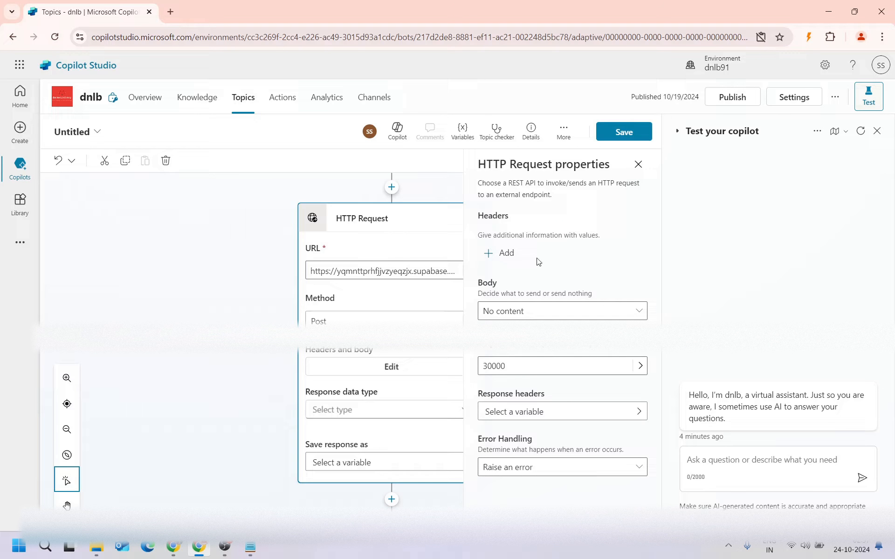
click(503, 253)
click(501, 275)
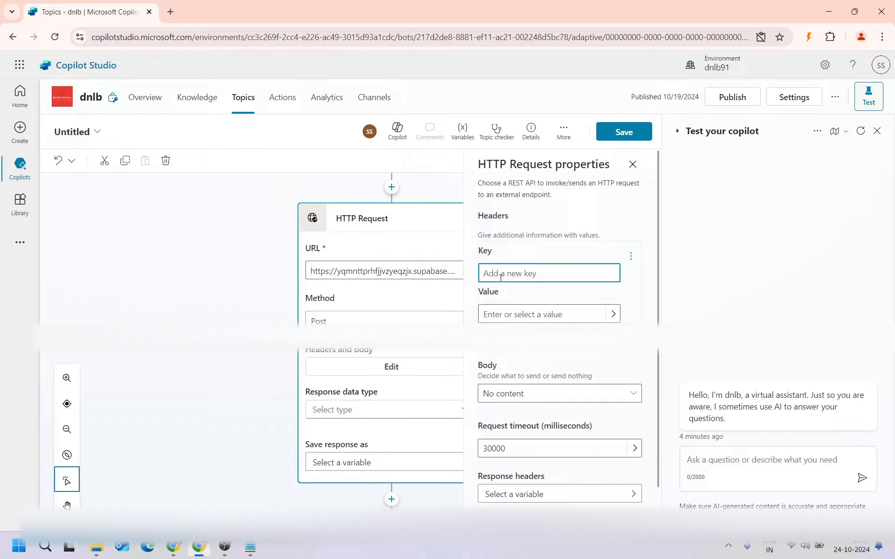
text(Accept)
key(Tab)
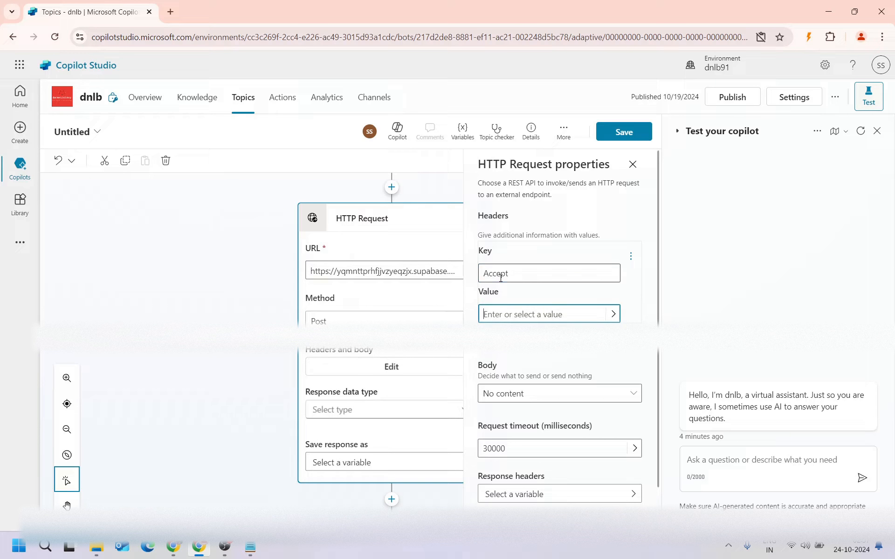
text(application/)
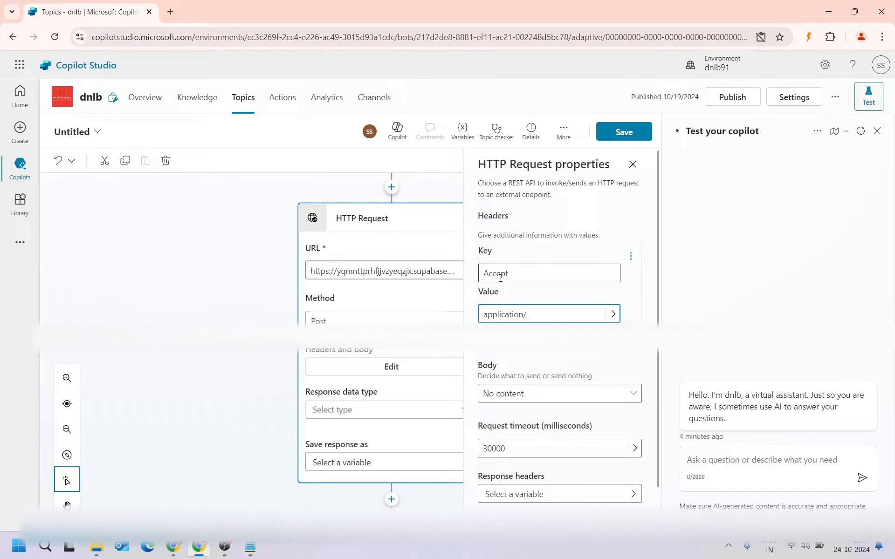
text(json)
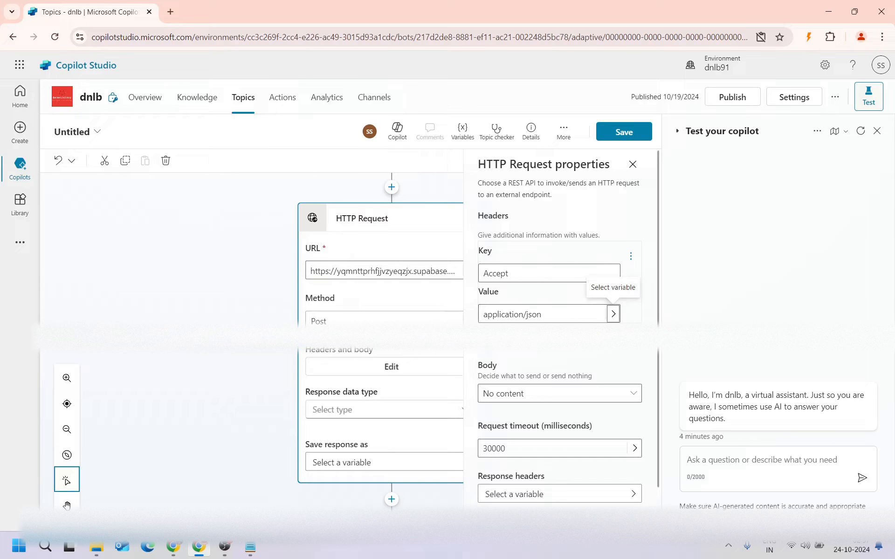
Add a second header, Content-Type, with the value application/json
click(503, 335)
text(C)
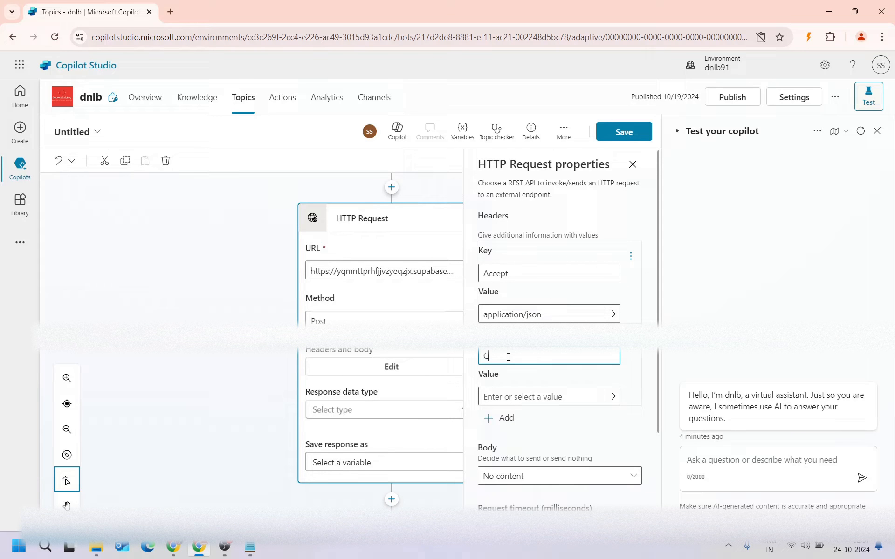
text(ontent-Type)
key(Tab)
text(a)
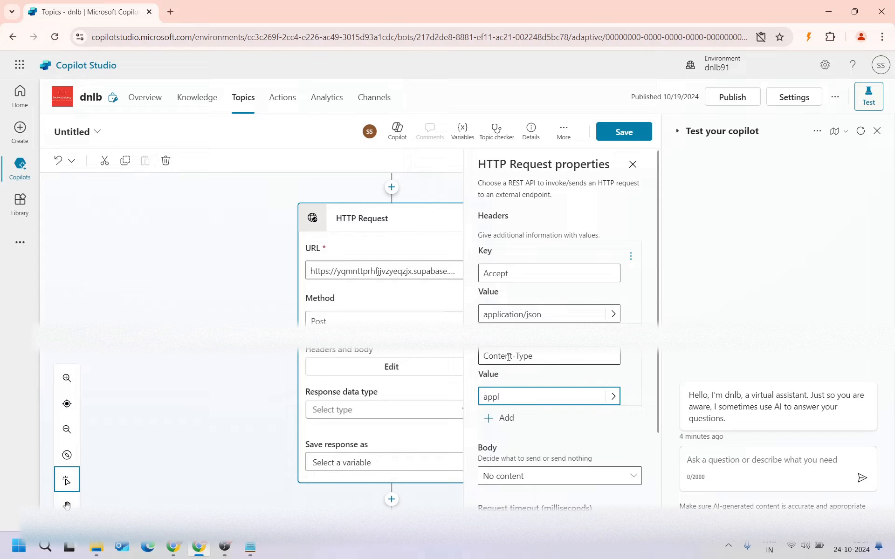
text(pplication/json)
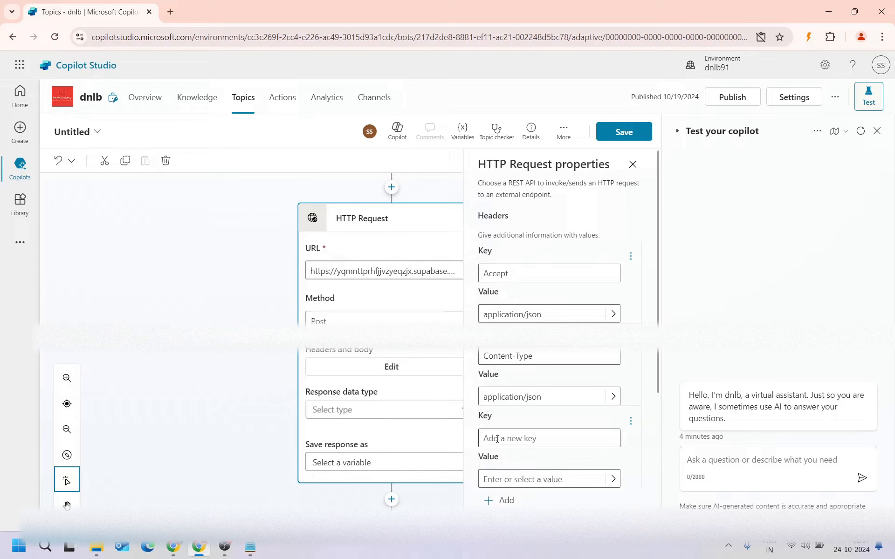
Add a third header to the HTTP request and enter apikey as its key
click(498, 438)
key(ctrl+v)
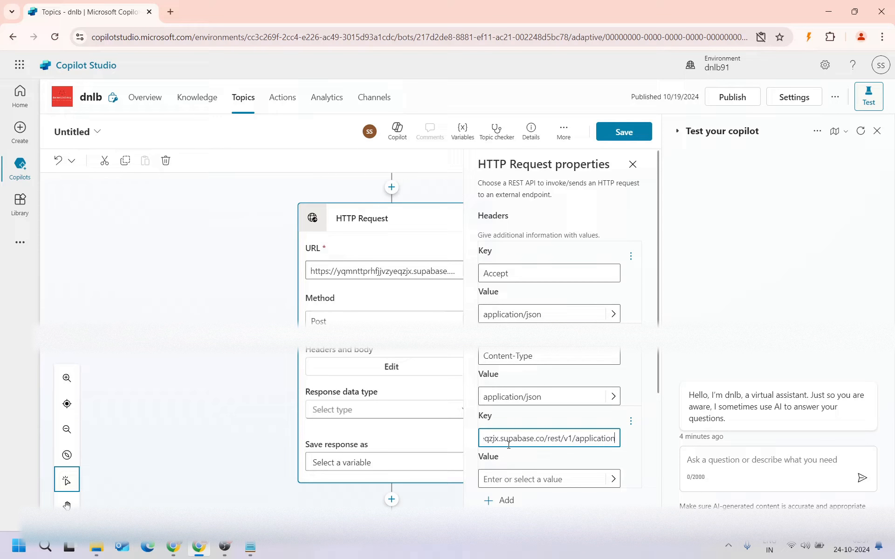
key(ctrl+a)
key(BackSpace)
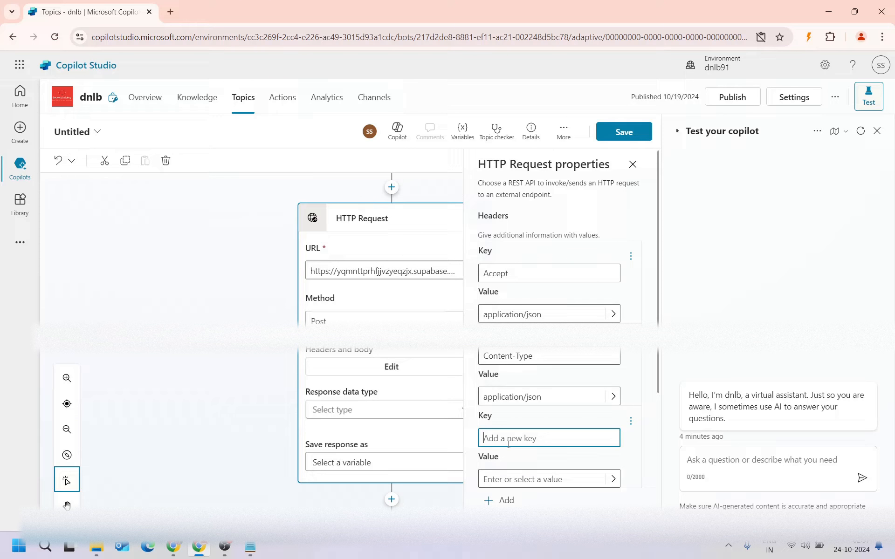
text(apikey)
Copy the API key from the open Notepad file and paste it as the apikey header's value
click(511, 479)
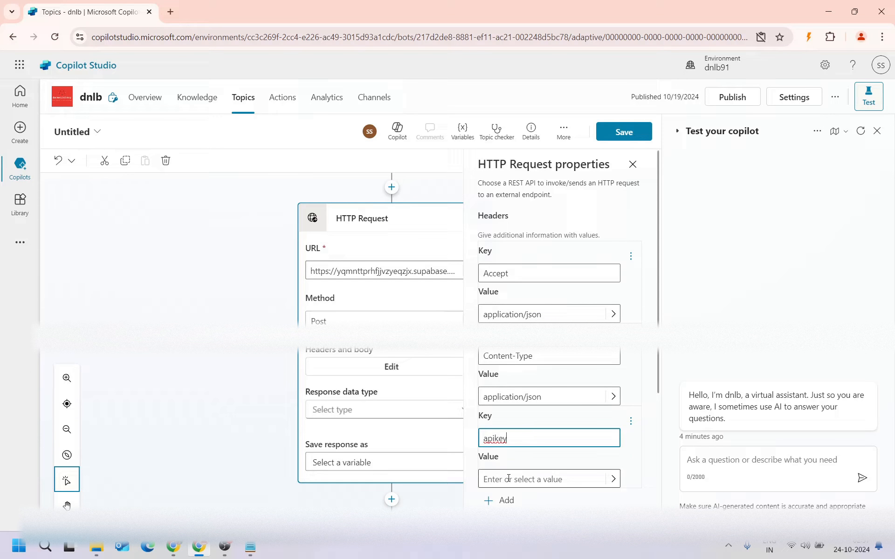
click(250, 547)
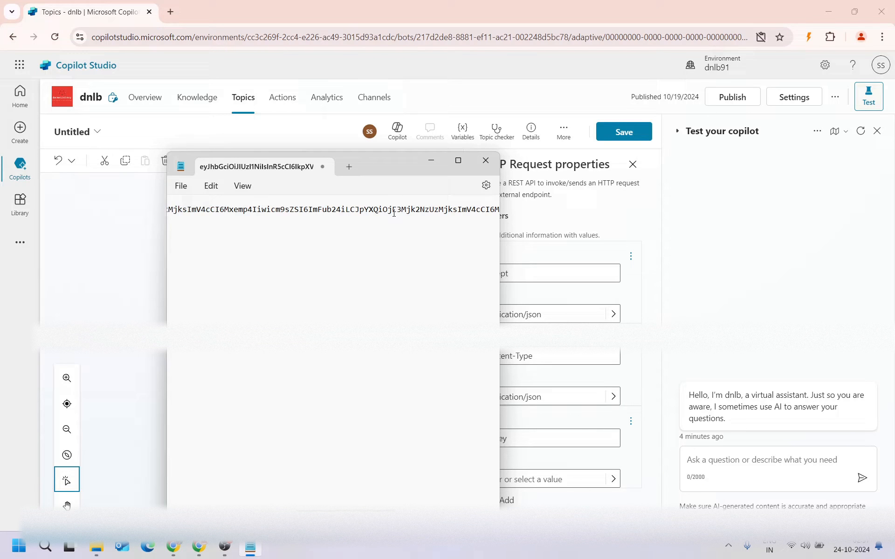
key(ctrl+a)
key(ctrl+c)
click(432, 160)
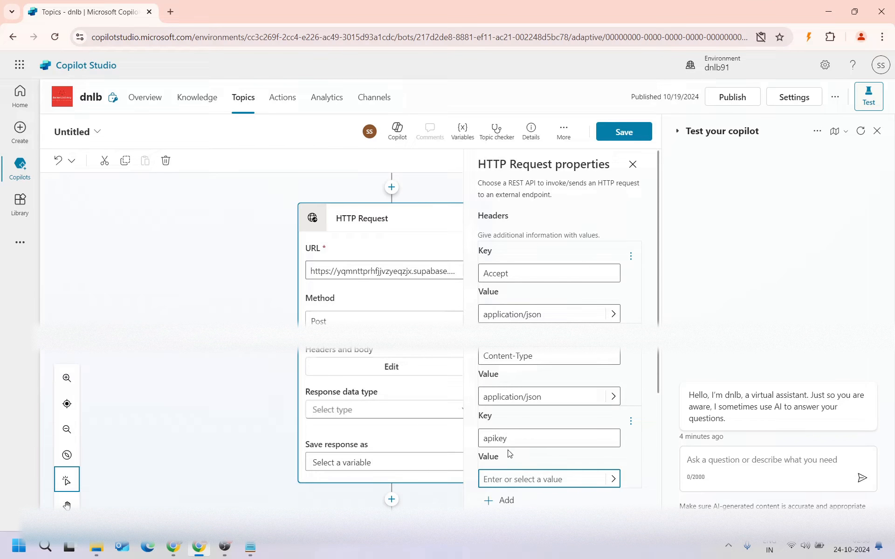
key(ctrl+v)
click(617, 453)
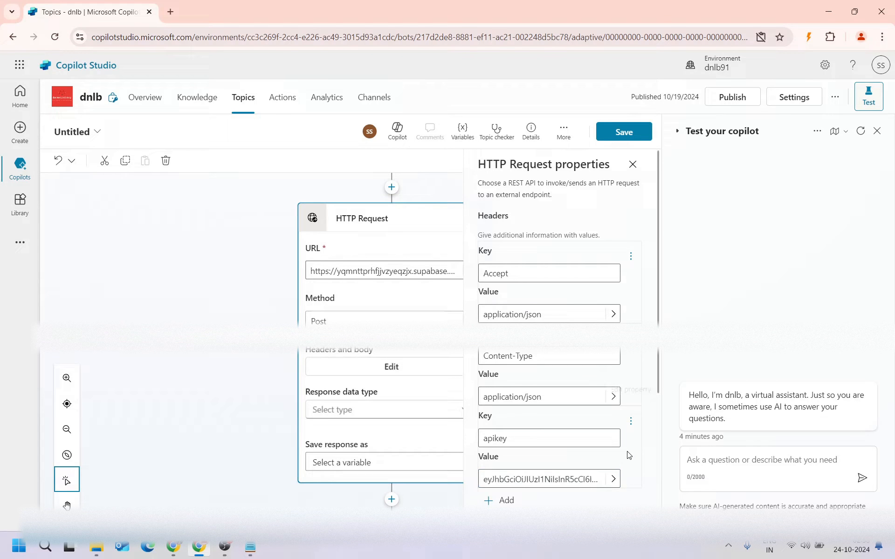
Set the HTTP request's body to JSON content
scroll(611, 434, down, 5)
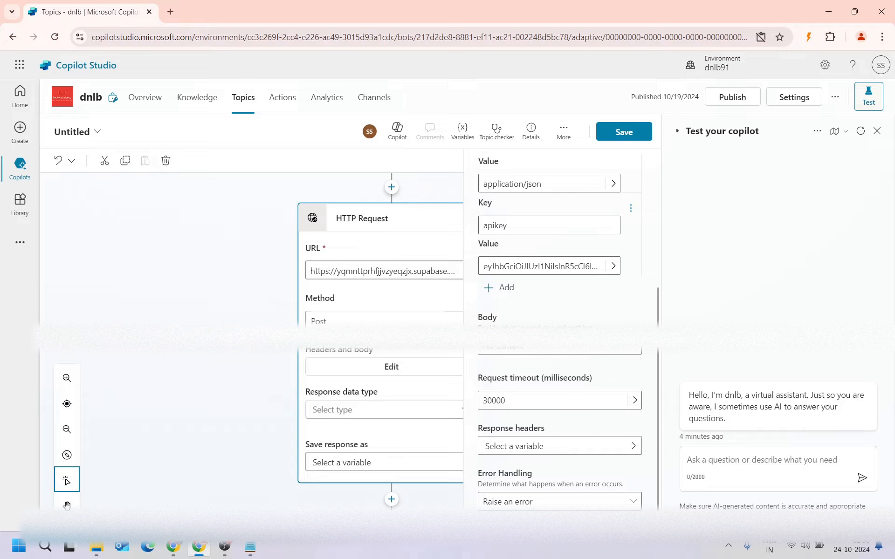
click(508, 350)
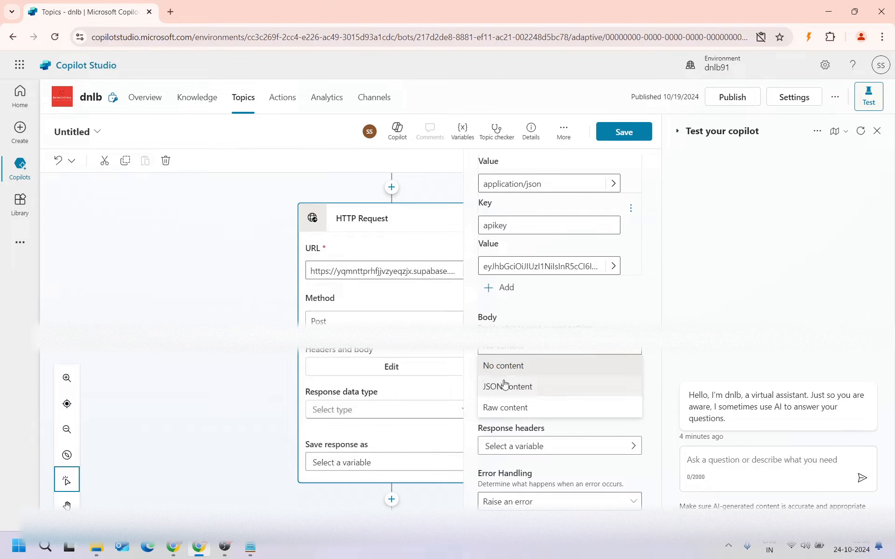
click(504, 387)
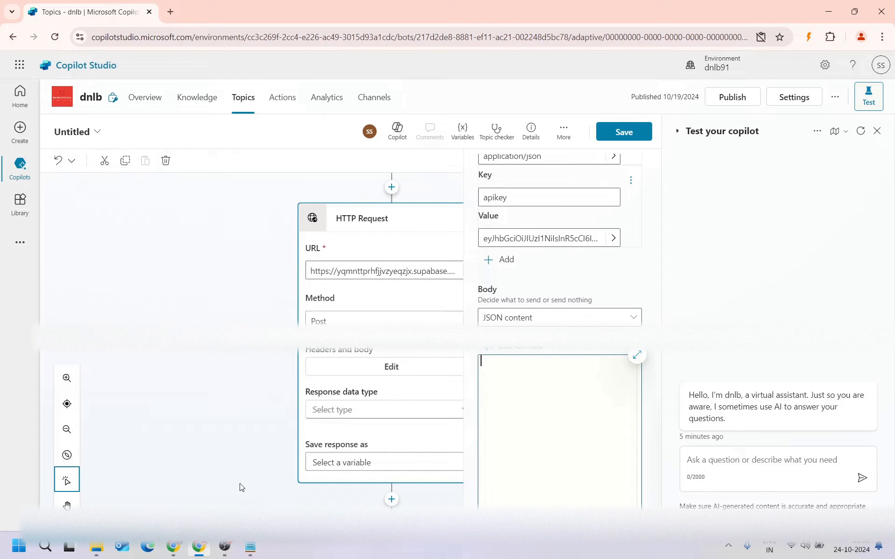
Switch to Supabase, close the API docs to check the application table's column names, and return to Copilot Studio
click(173, 546)
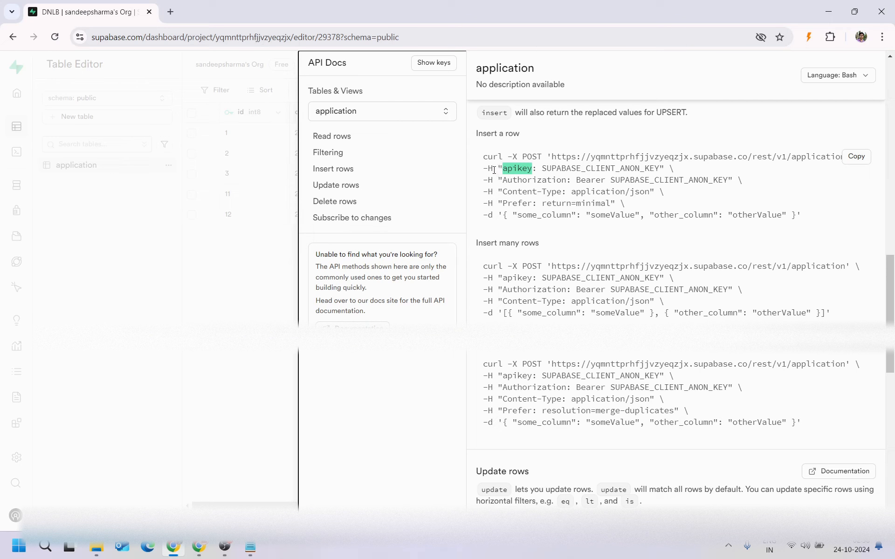
click(245, 331)
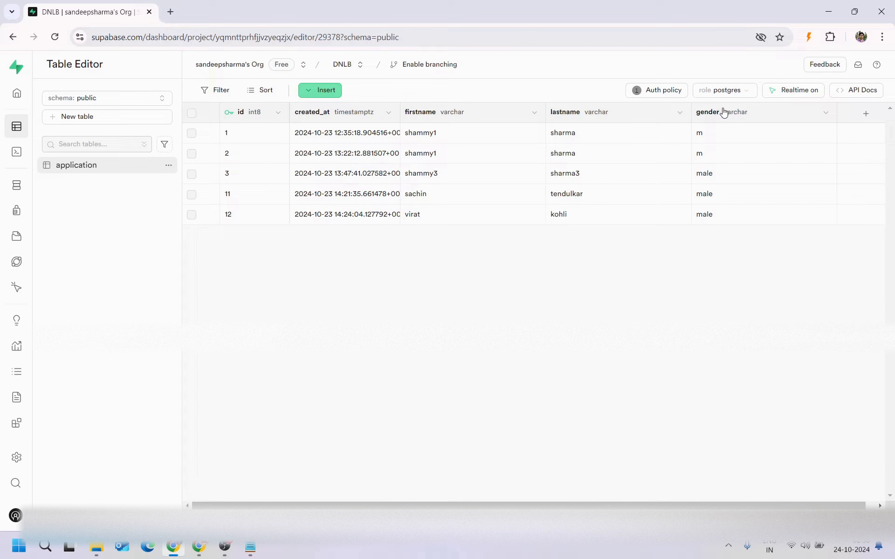
click(199, 546)
Enter a body record formula mapping firstname to Topic.personFirstName, lastname to Topic.personLastName and gender to Topic.personGender
click(531, 414)
text({)
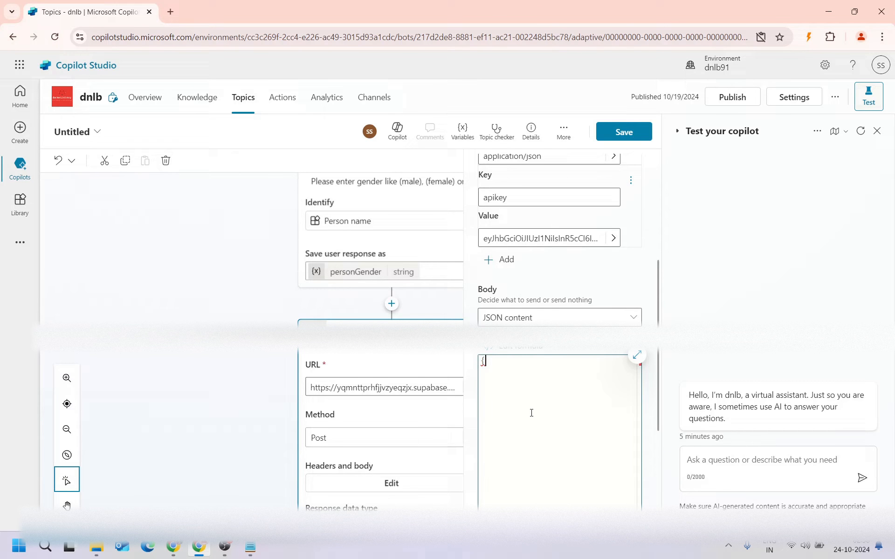
key(Return)
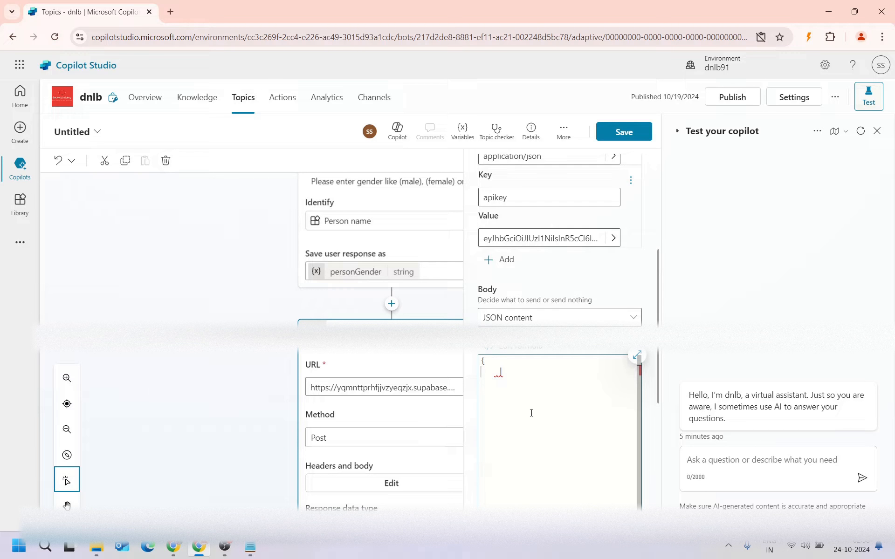
text(})
key(Left)
key(Return)
text(firstname:)
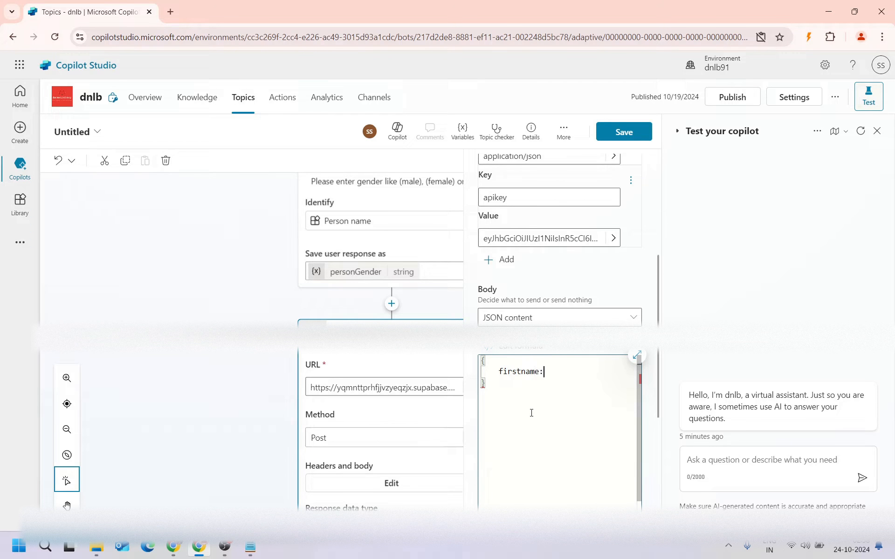
text(Topic.personFirstName,)
key(Return)
text(lastname:Topic.personLastName,)
key(Return)
text(gender:Topic.personGender)
Expand the body formula editor and review the variables assigned to firstname, lastname and gender
click(636, 355)
double_click(312, 231)
click(355, 231)
click(353, 241)
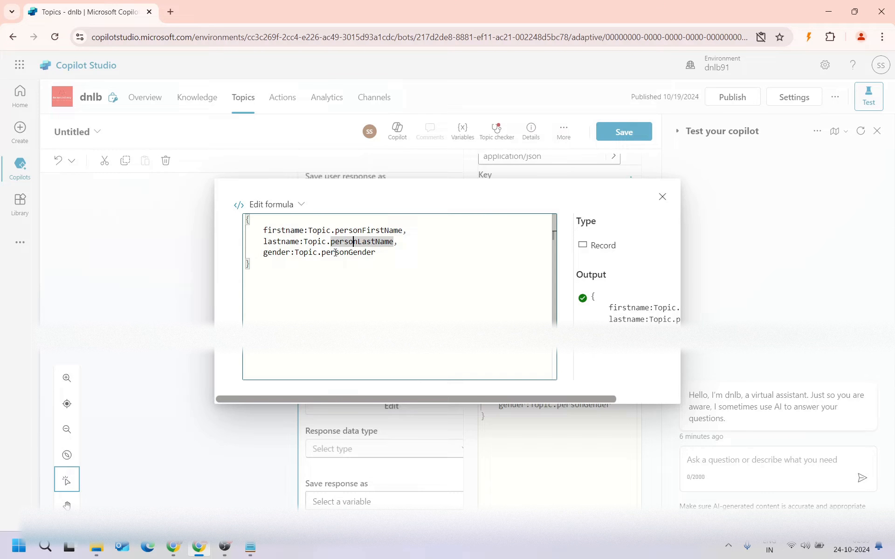
click(386, 255)
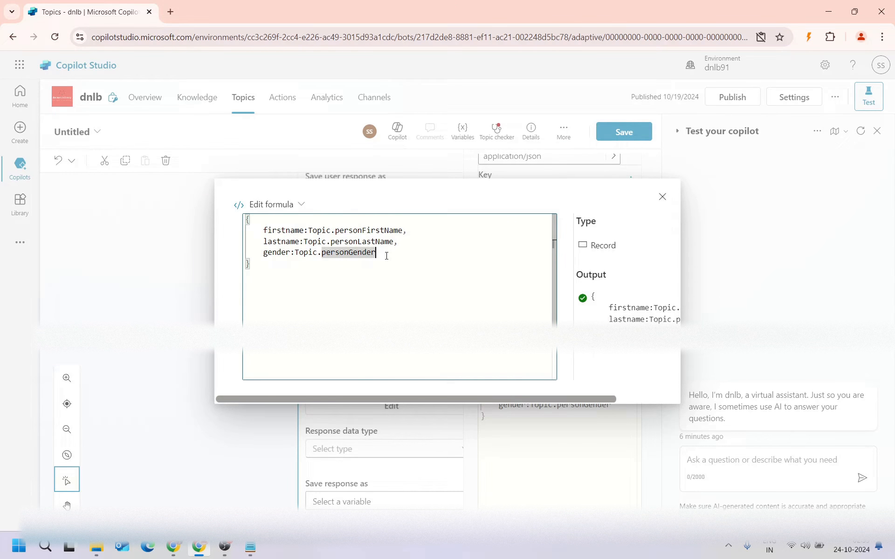
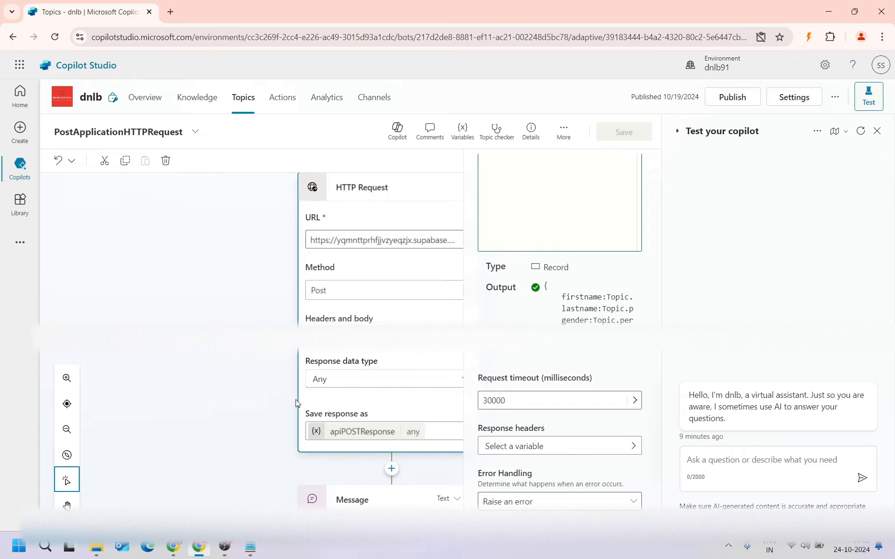
Review the HTTP request's error handling options, close its properties and look through the topic's other nodes
scroll(223, 233, up, 1)
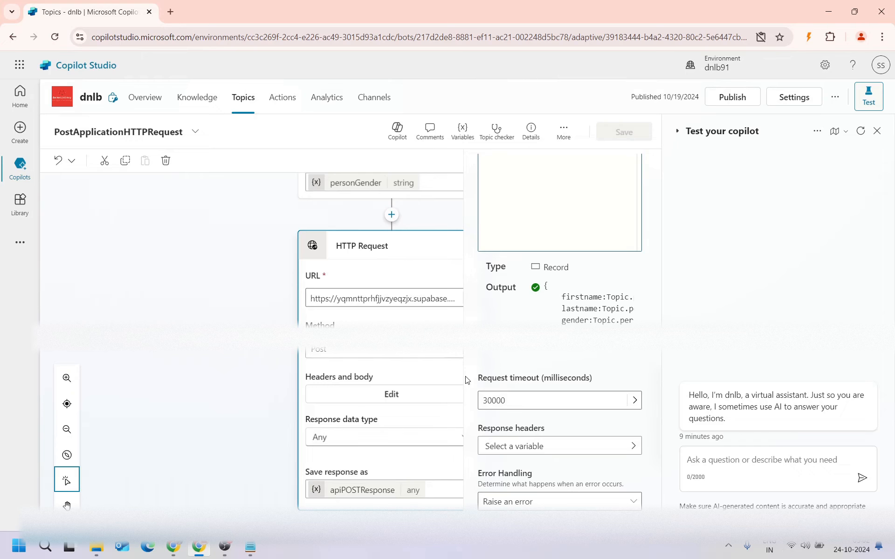
click(554, 502)
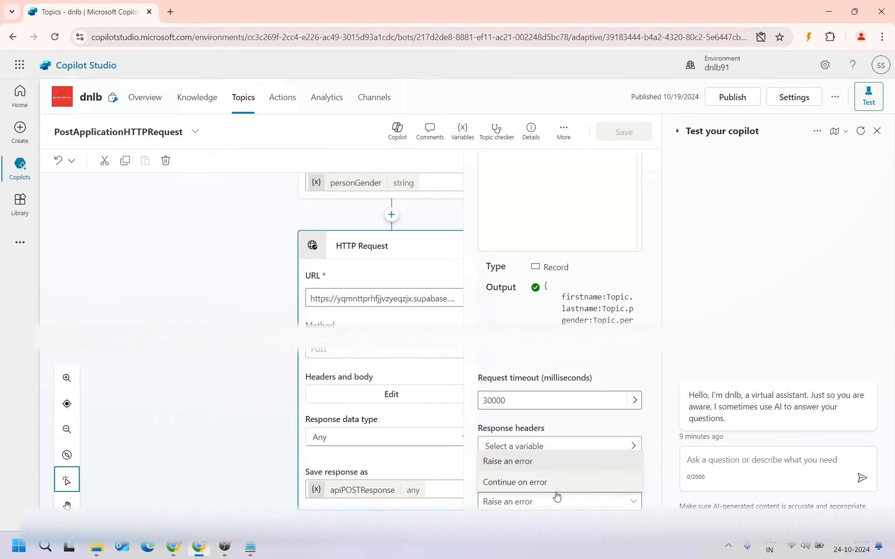
click(266, 362)
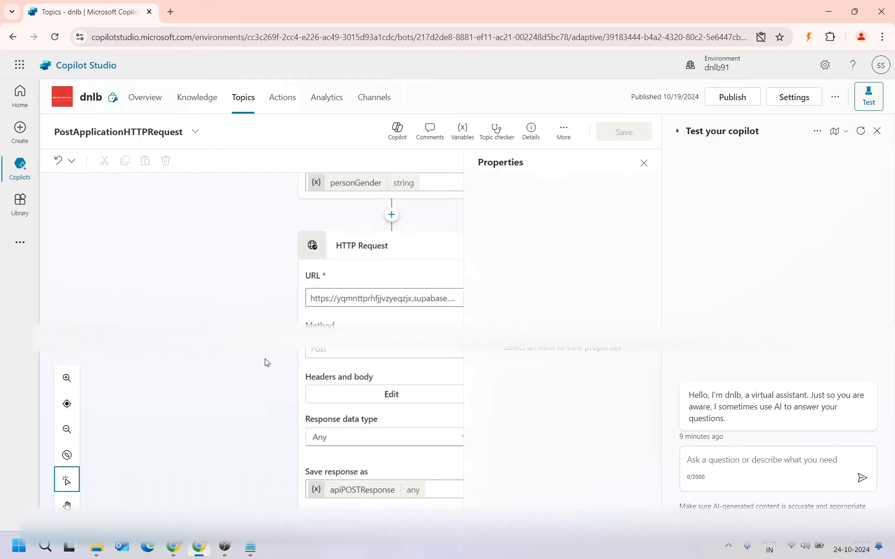
click(644, 163)
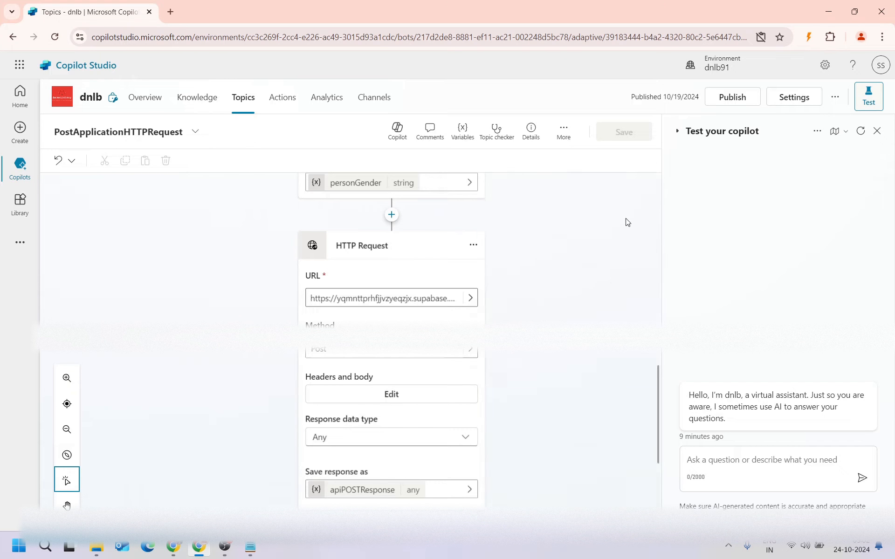
scroll(259, 419, down, 3)
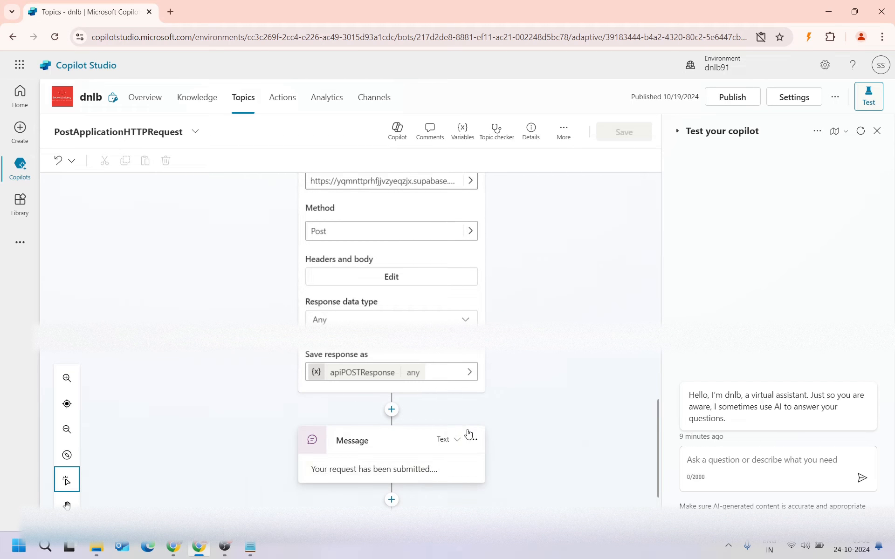
scroll(376, 317, down, 1)
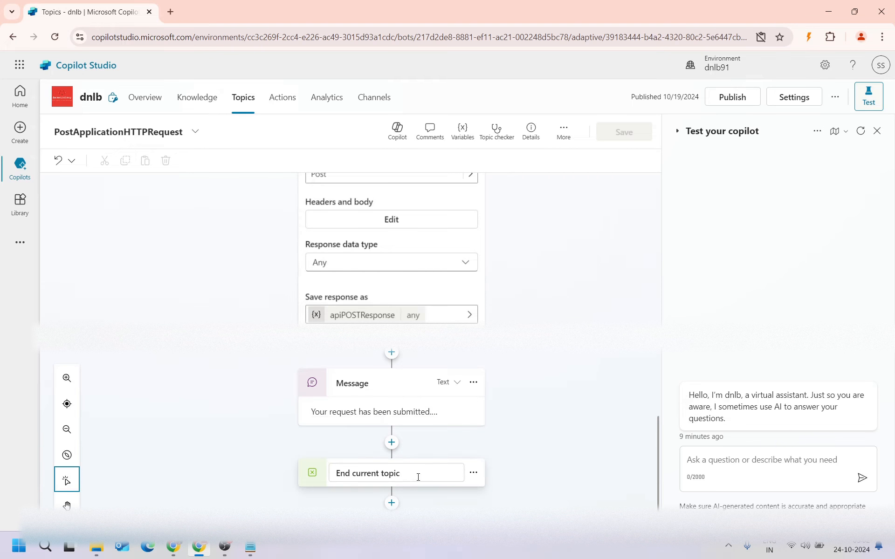
scroll(522, 446, up, 10)
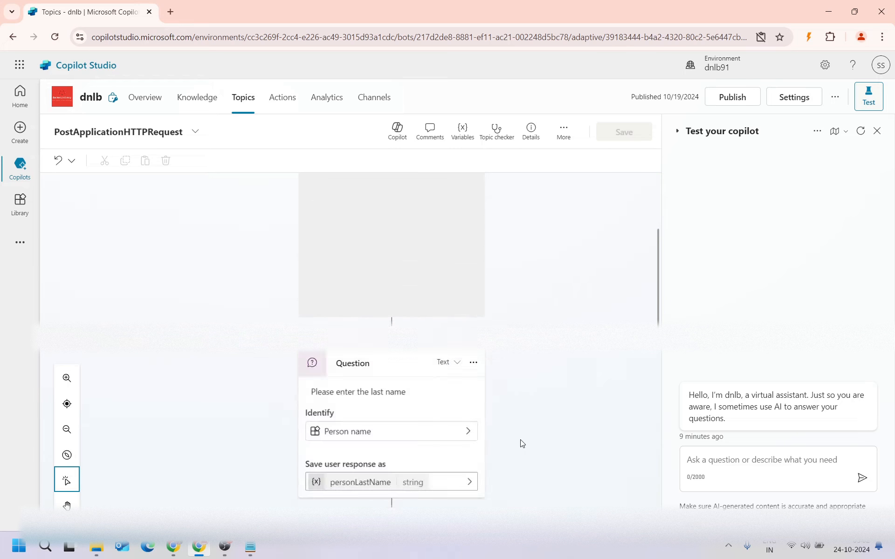
Restart the test conversation and send "I want to add or create a application for my student"
click(867, 134)
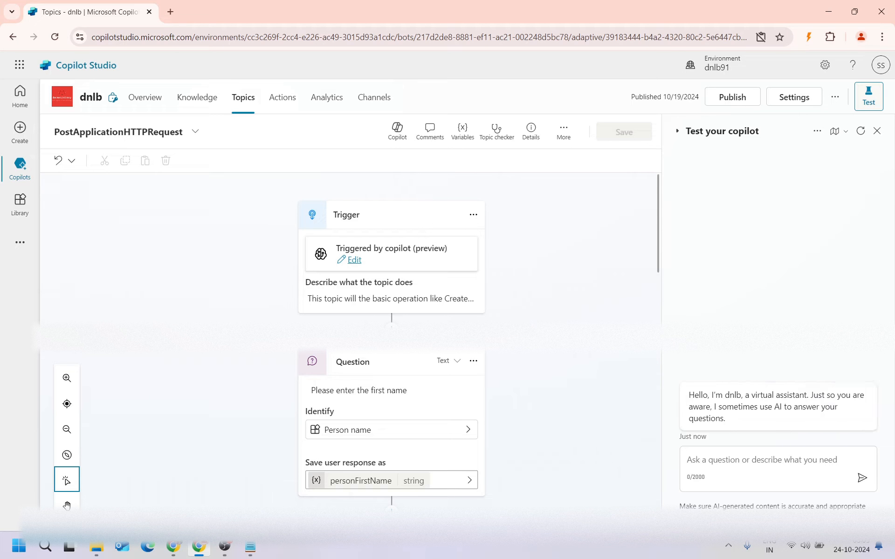
click(715, 461)
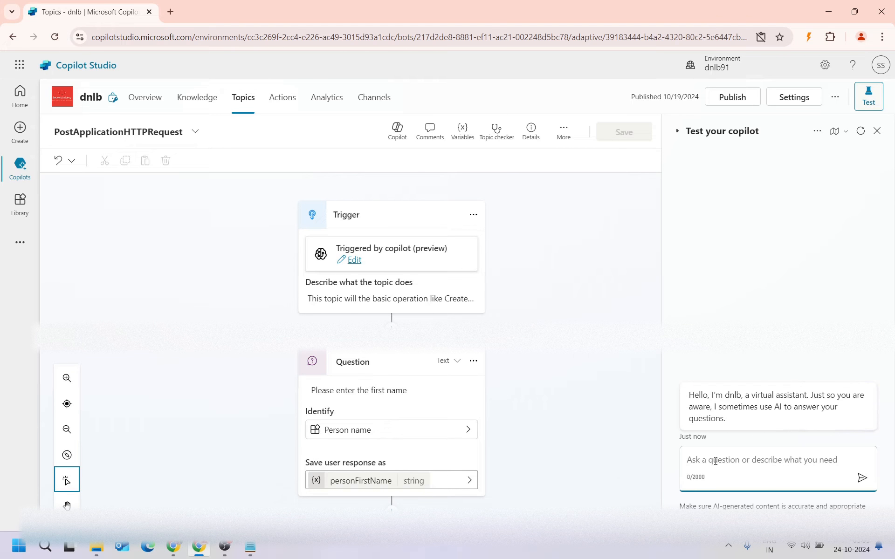
text(I want to add )
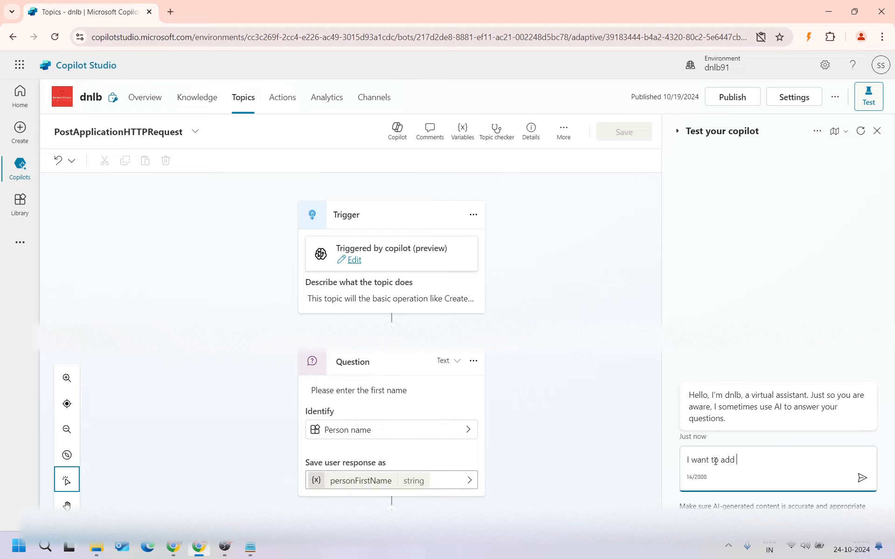
text(or create a application for my stude)
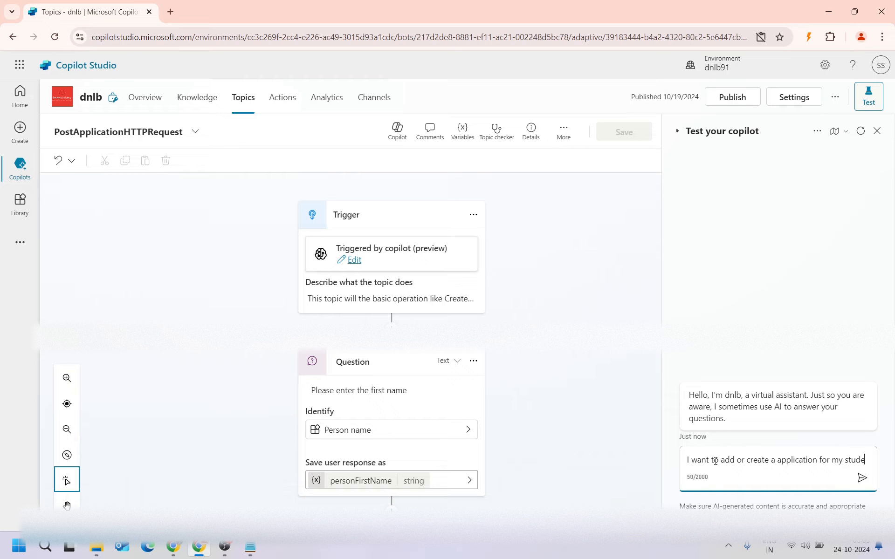
text(nt)
key(Return)
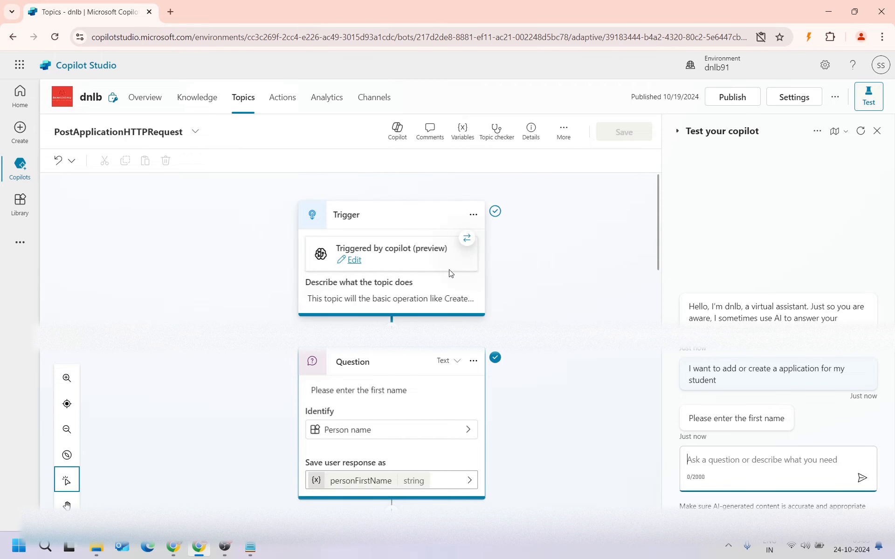
Answer the test chat's questions with Rahul as first name, Dravid as last name and male as gender
scroll(425, 411, down, 1)
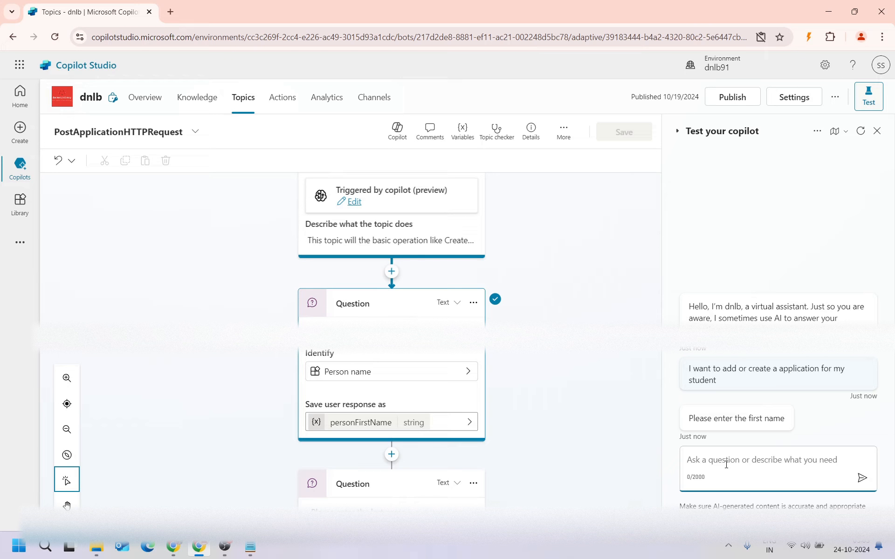
text(Rahul)
key(Return)
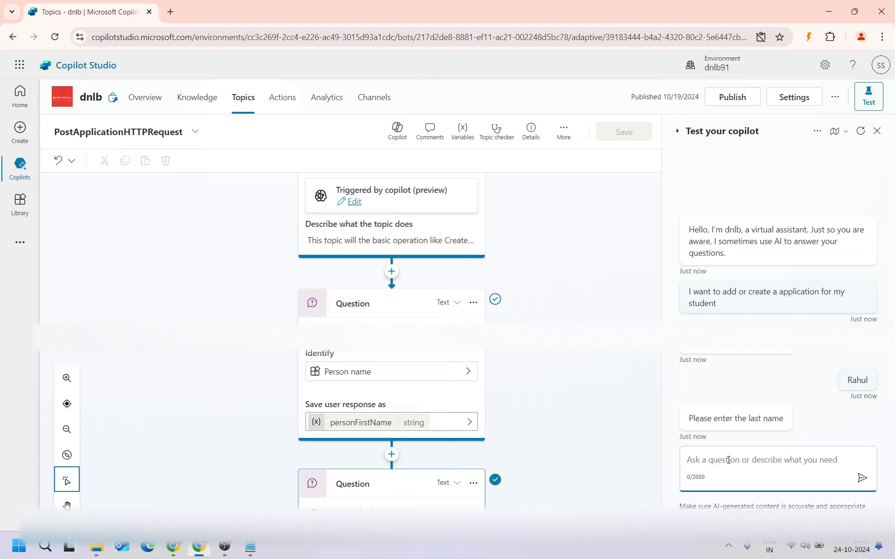
text(Dravid)
key(Return)
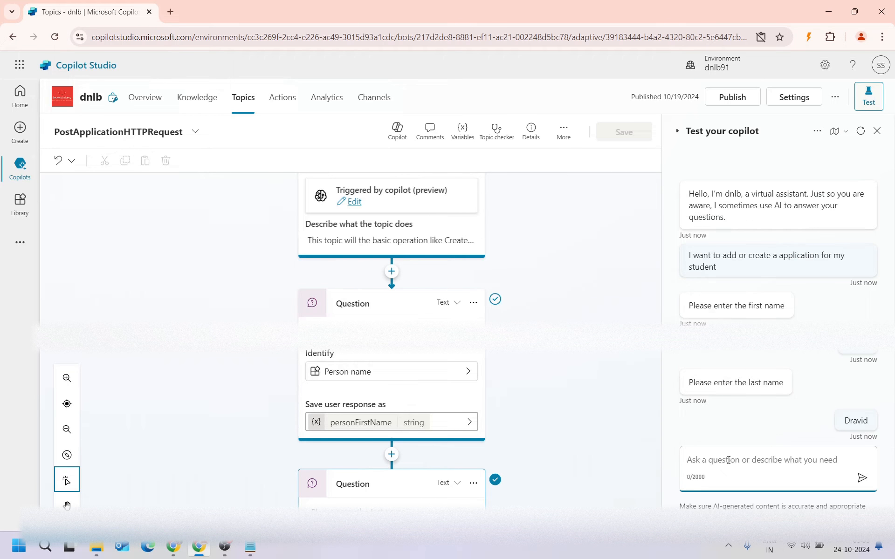
text(male)
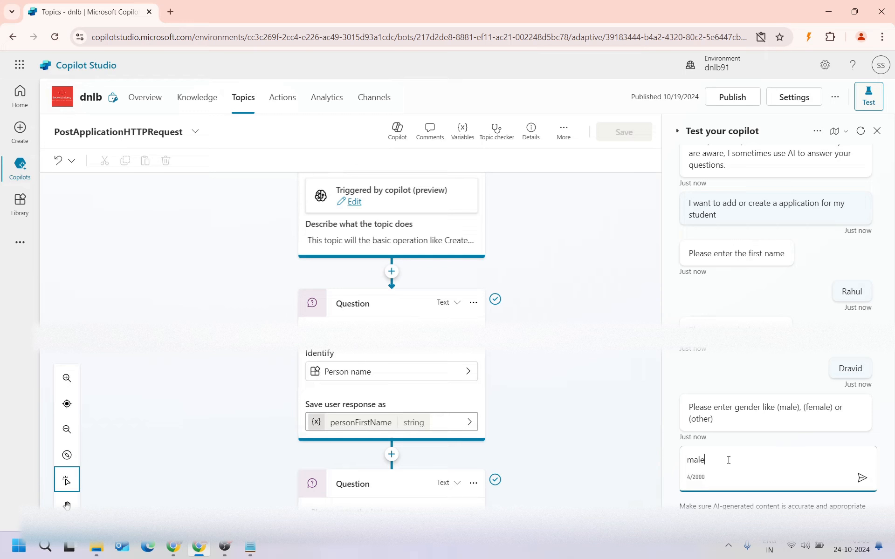
key(Return)
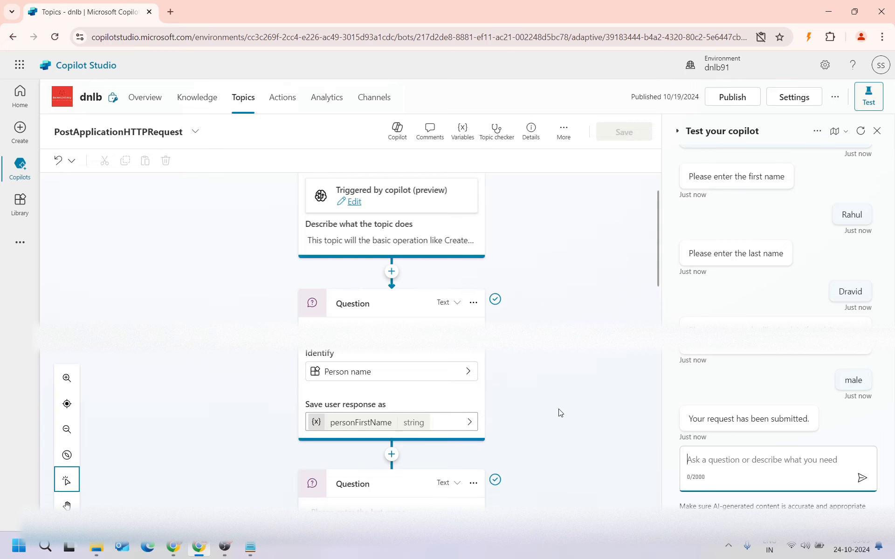
Follow the executed path to the topic's end and check the Supabase application table for the new record
scroll(541, 427, down, 6)
scroll(471, 424, down, 10)
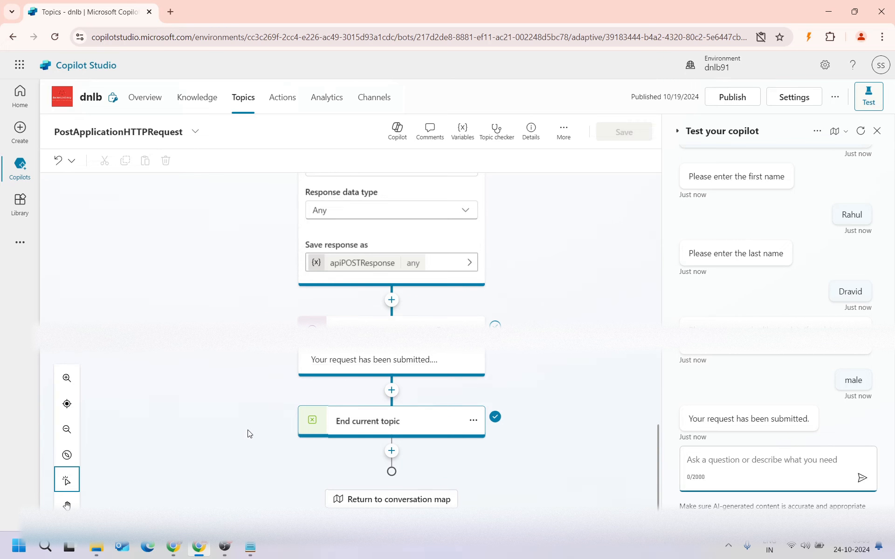
click(173, 546)
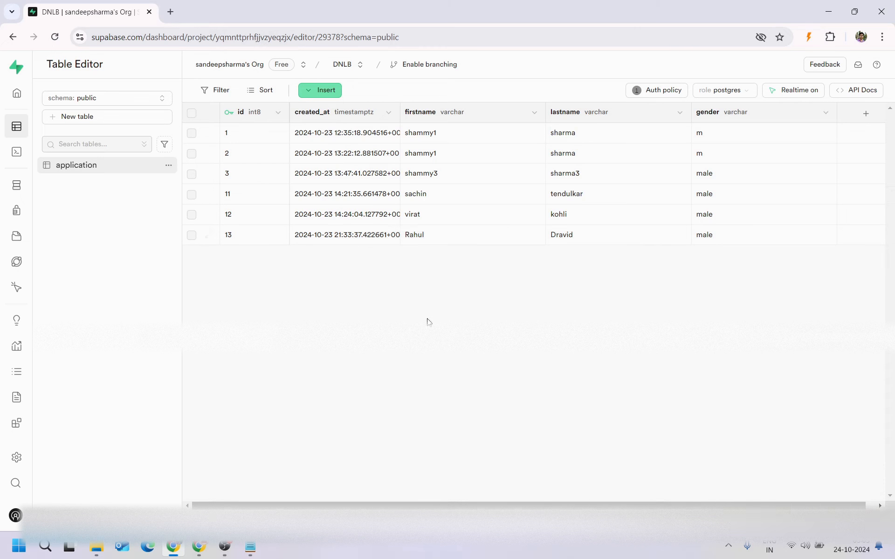
Return to Copilot Studio and set the HTTP request's error handling to Continue on error
mouse_move(201, 548)
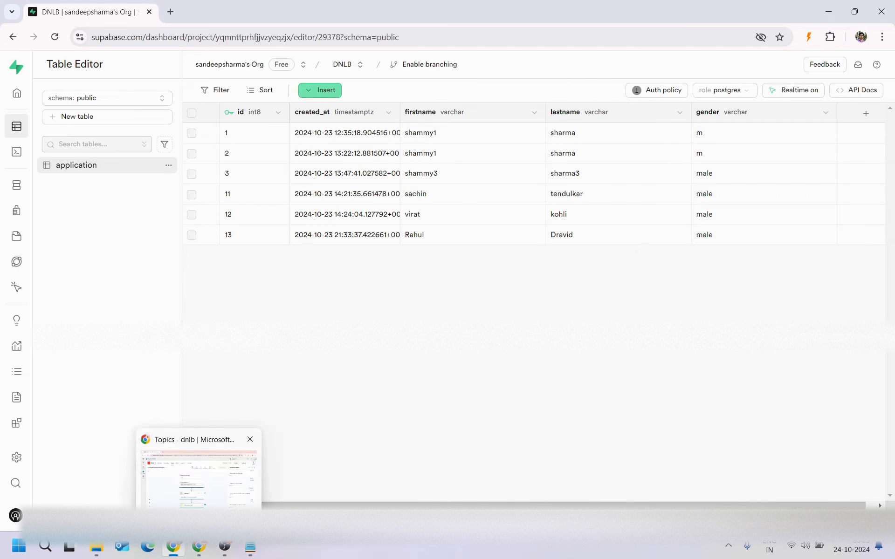
click(165, 489)
scroll(416, 383, up, 5)
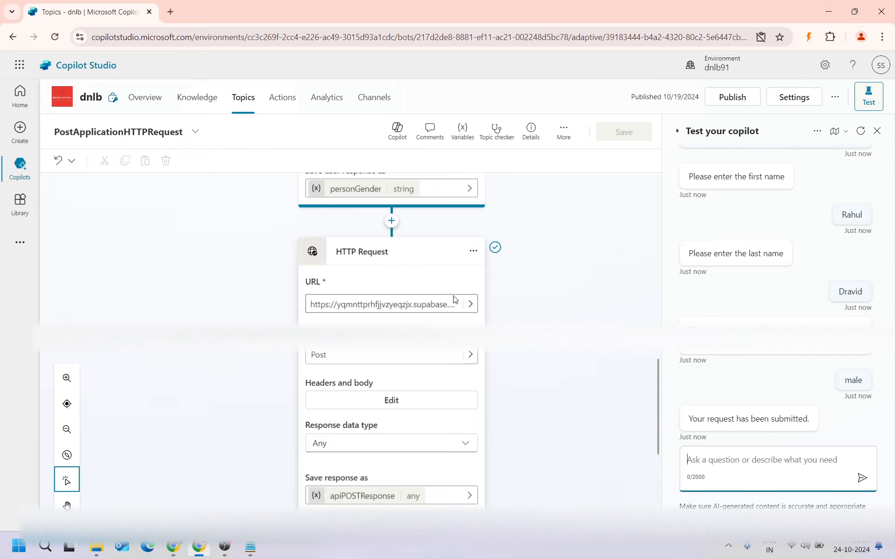
scroll(394, 485, down, 3)
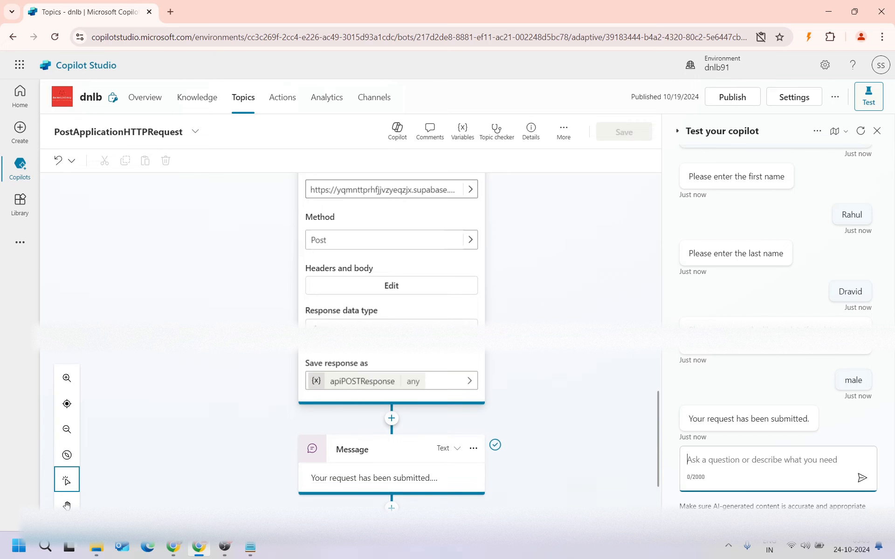
scroll(456, 251, up, 3)
scroll(471, 288, down, 3)
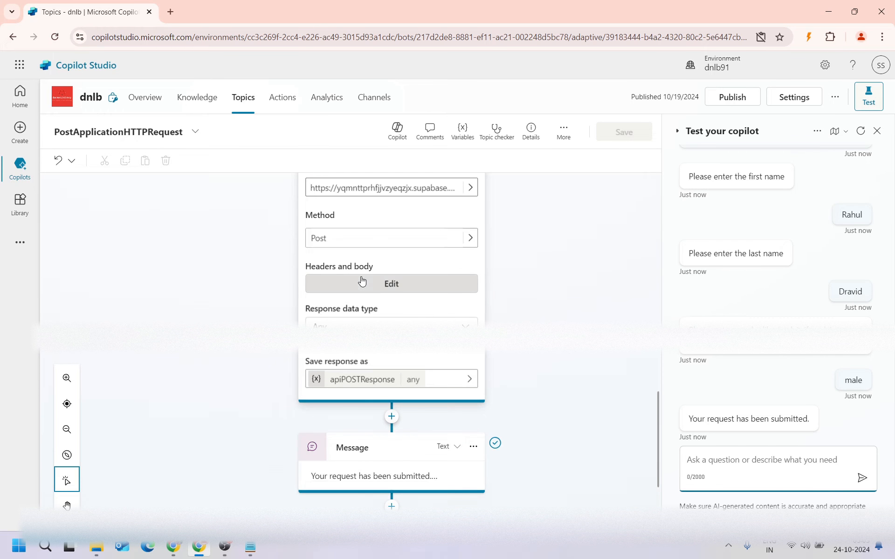
click(471, 283)
scroll(601, 452, down, 5)
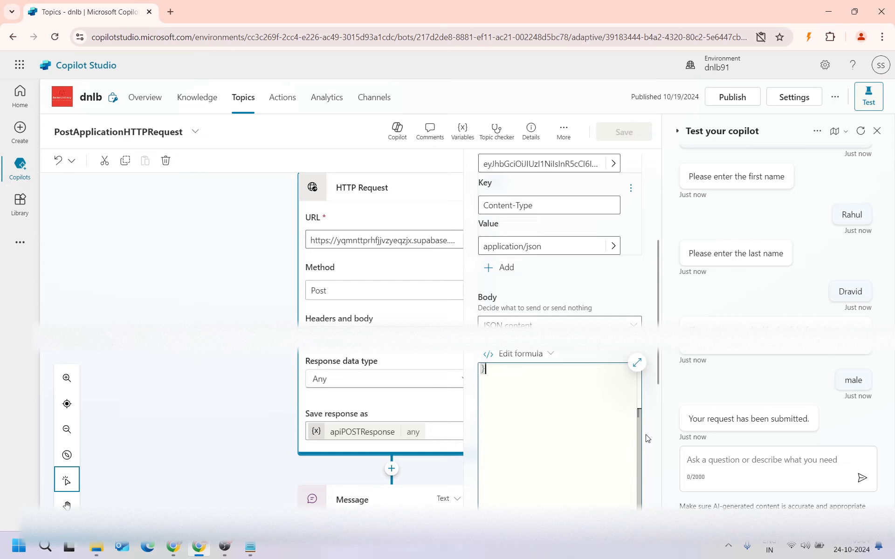
scroll(647, 449, down, 5)
click(515, 501)
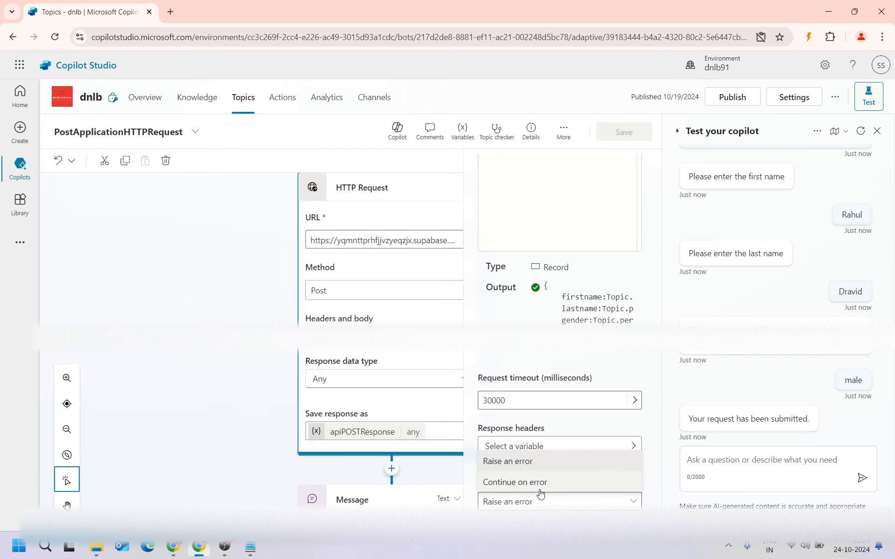
click(540, 483)
Store the HTTP request's error status code in a new variable named StatusCode
scroll(540, 485, down, 2)
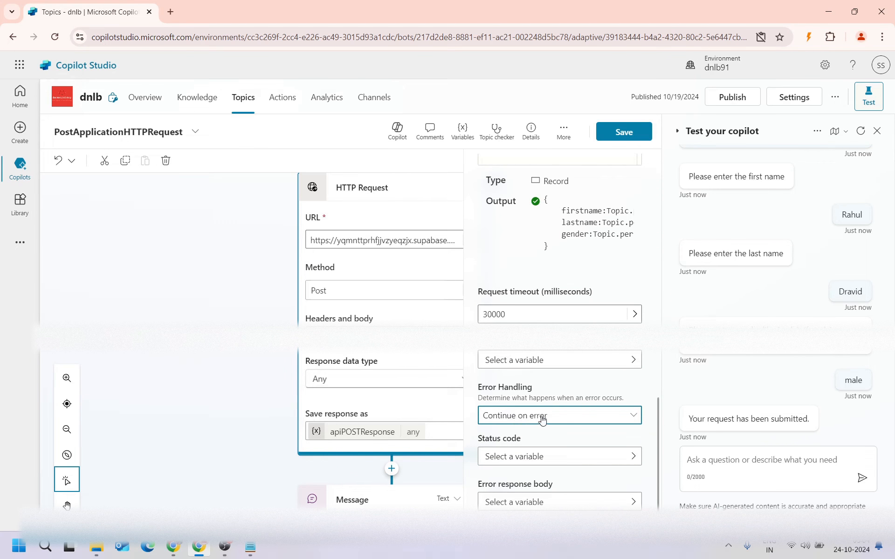
click(525, 454)
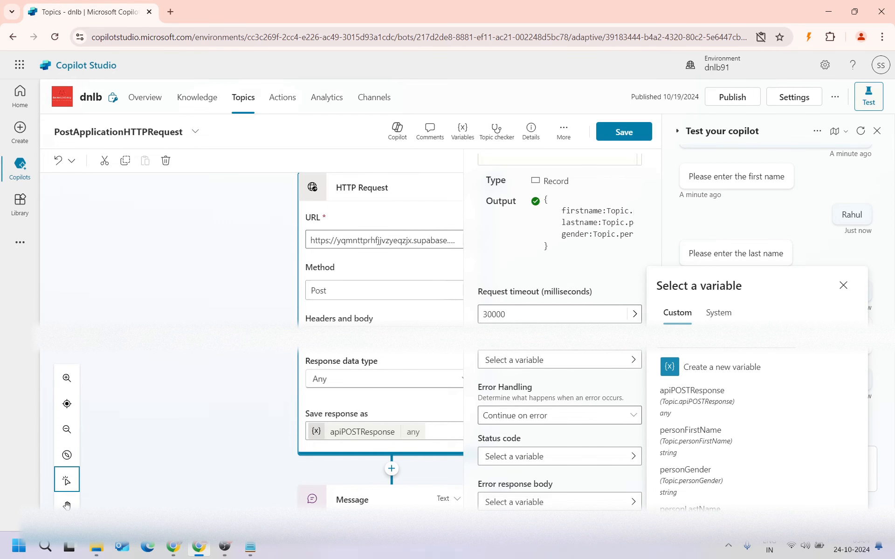
click(713, 368)
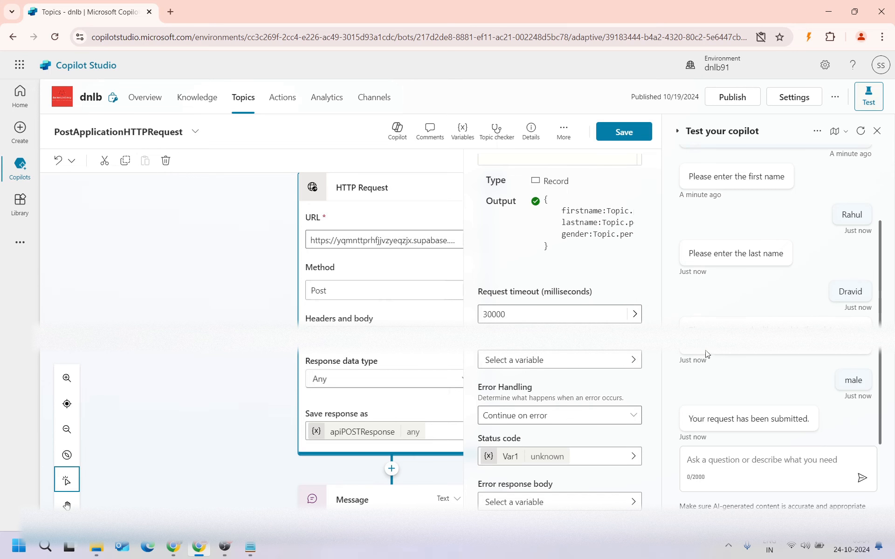
click(509, 459)
double_click(515, 205)
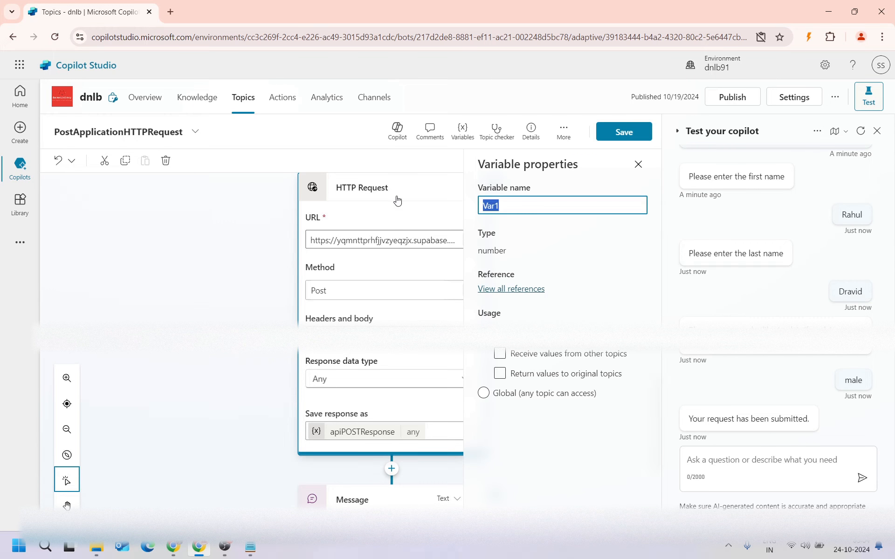
text(STatusCode)
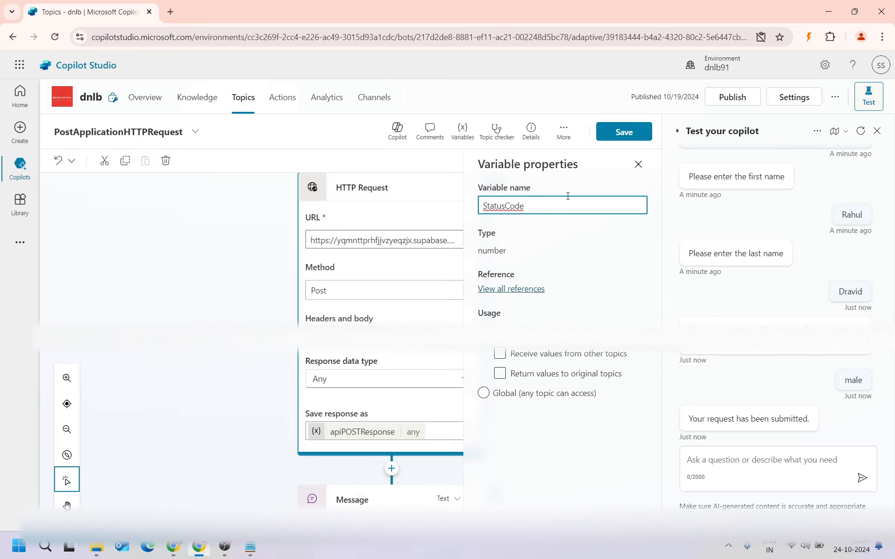
click(641, 166)
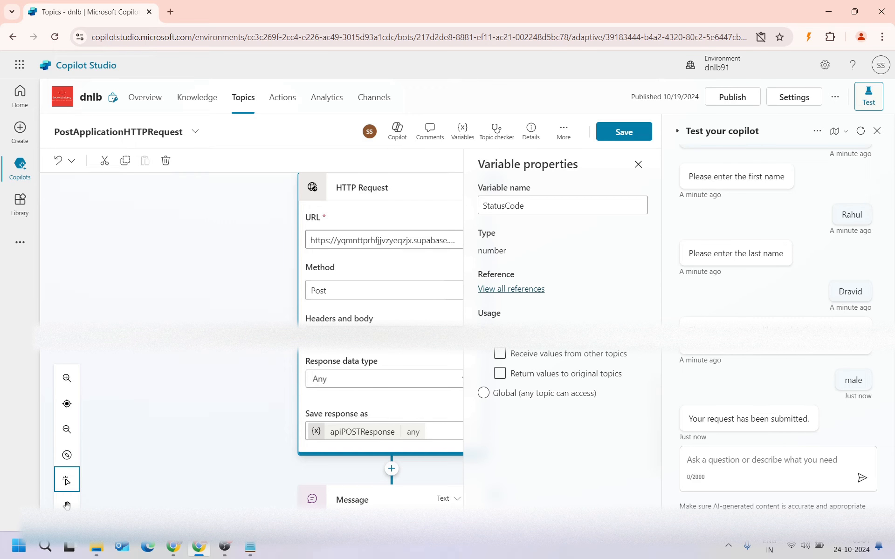
Store the HTTP request's error response body in a new variable named ErrorResponsMessage
click(314, 336)
scroll(553, 354, down, 7)
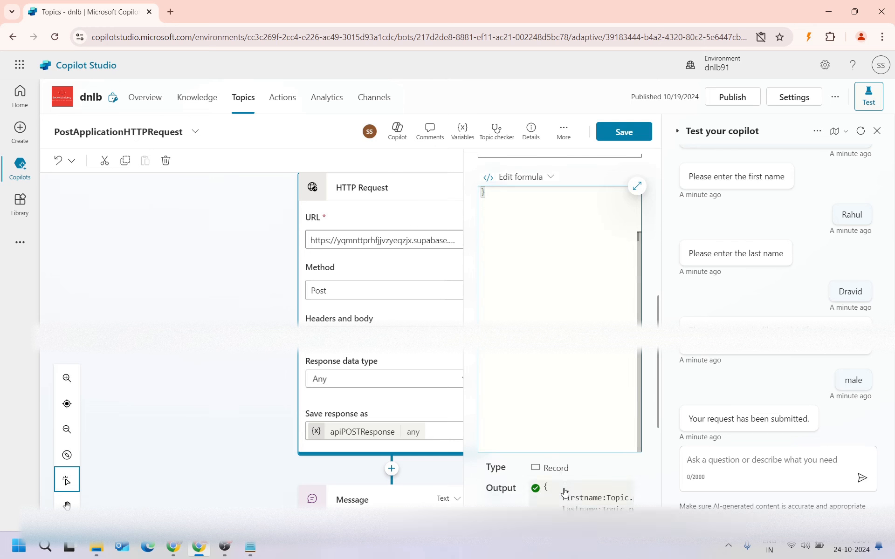
scroll(565, 492, down, 6)
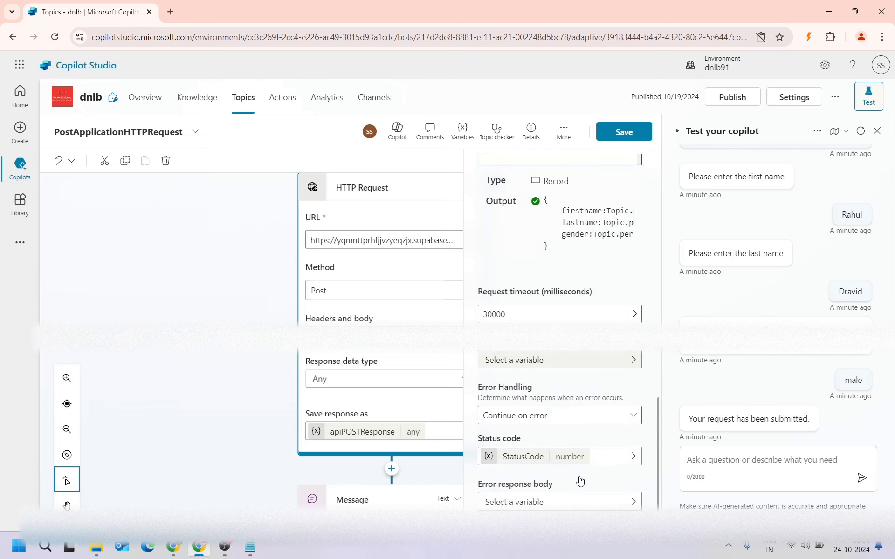
click(520, 504)
click(521, 503)
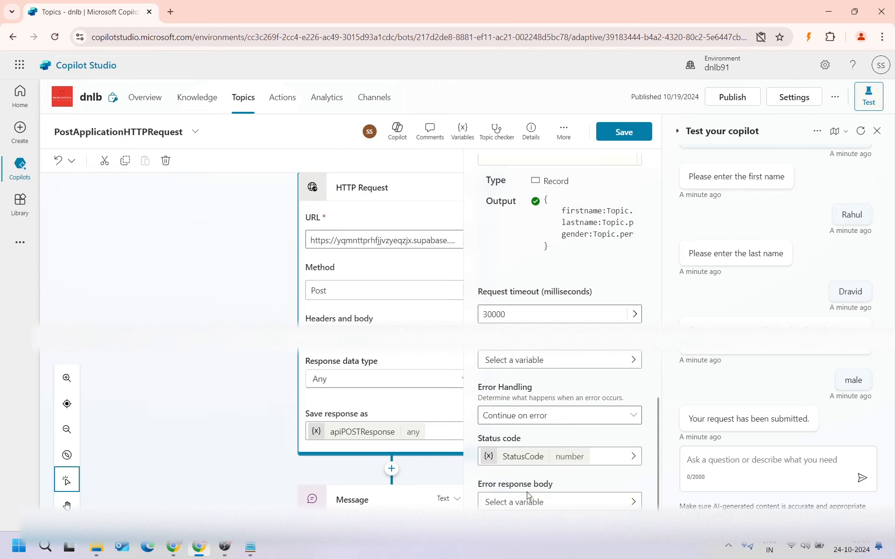
click(528, 499)
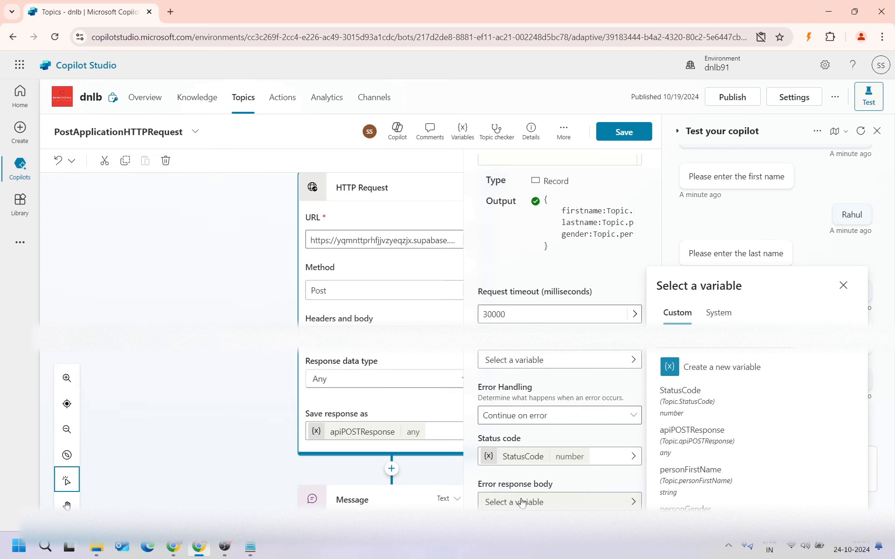
click(708, 368)
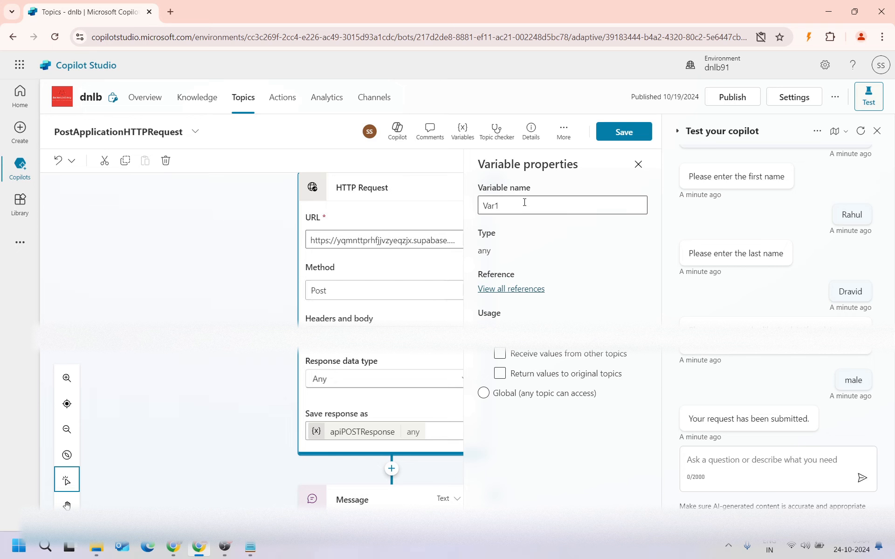
text(ErrorResponsMessage)
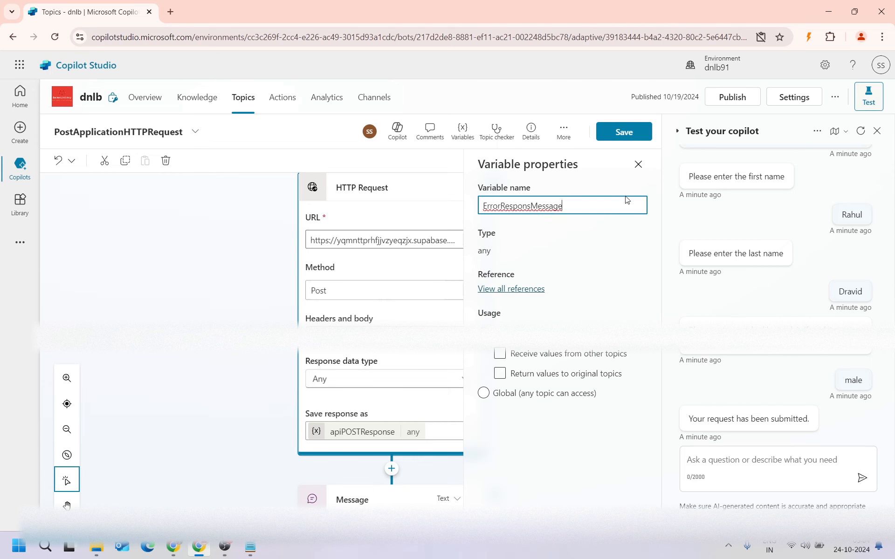
click(638, 164)
click(643, 163)
Add a message before the End current topic node containing the StatusCode and ErrorResponsMessage variables, and save the topic
scroll(285, 436, down, 4)
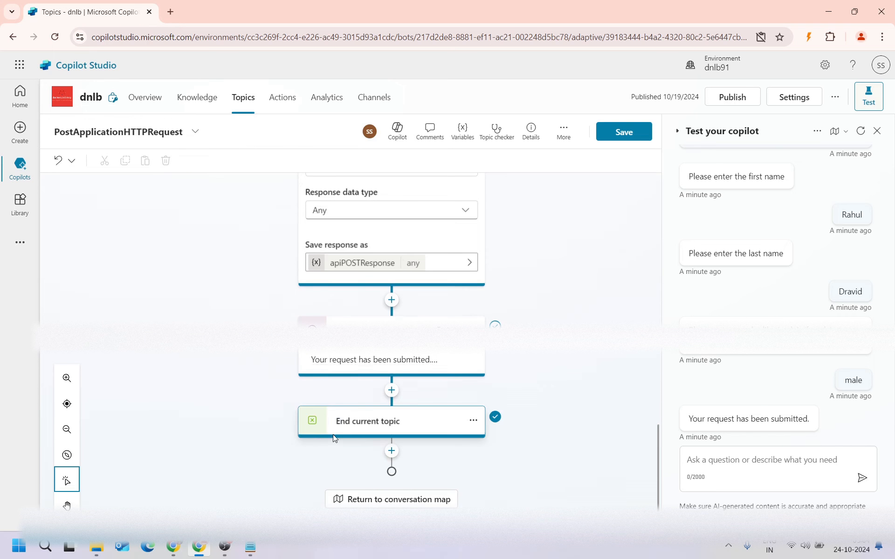
click(391, 390)
scroll(449, 423, down, 2)
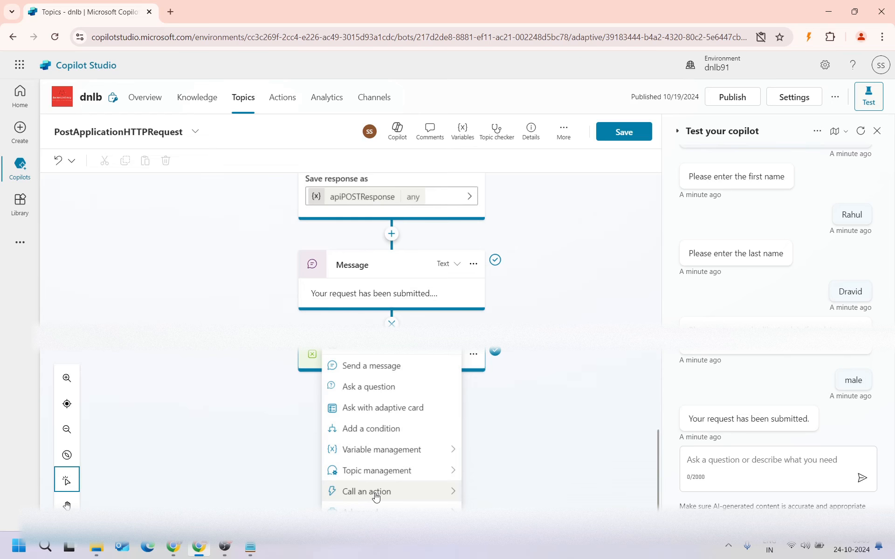
click(389, 366)
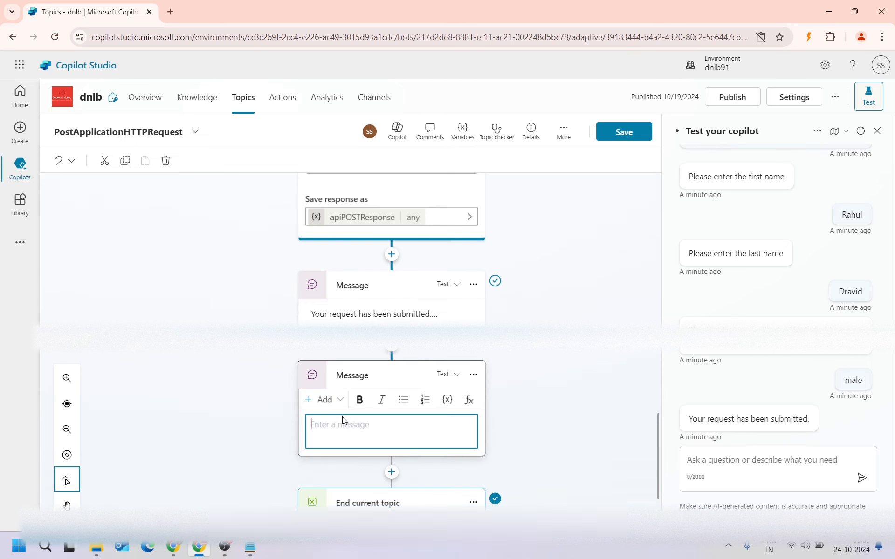
click(448, 386)
click(522, 403)
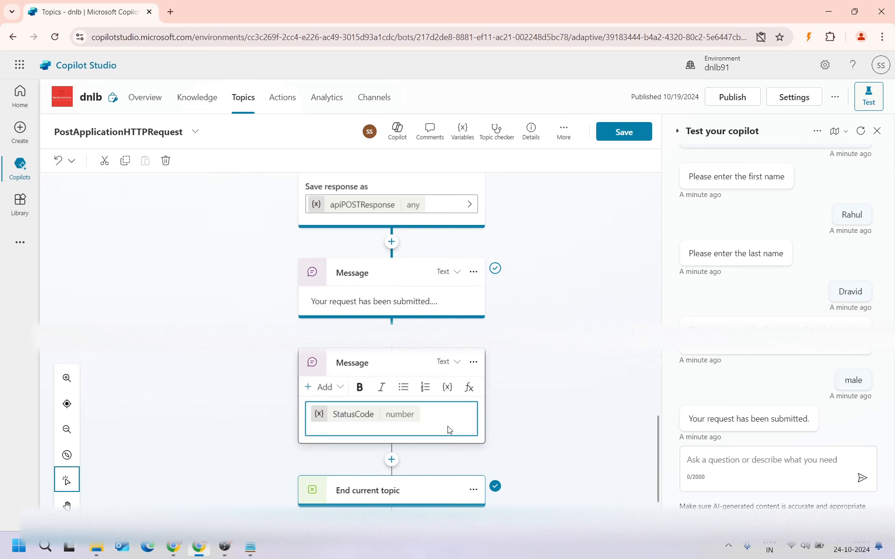
click(447, 387)
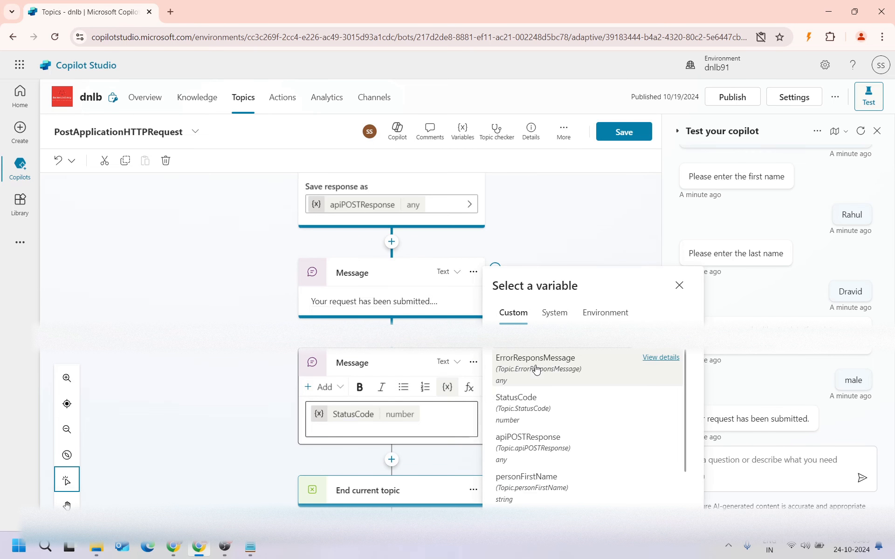
click(531, 371)
click(228, 399)
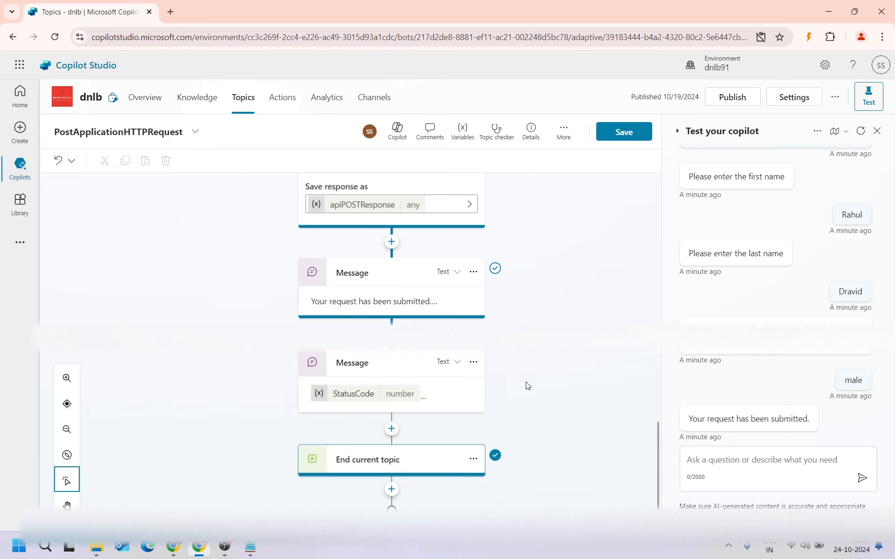
click(624, 133)
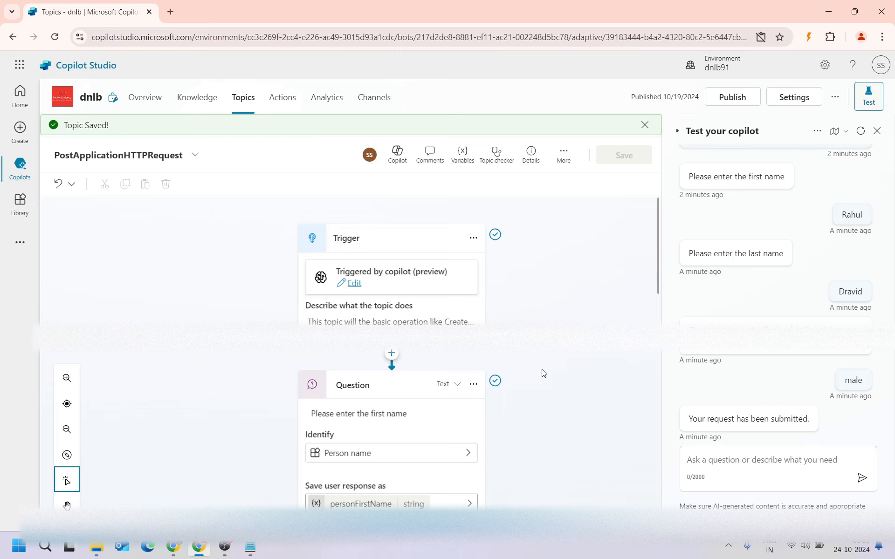
Review the topic's nodes up to the HTTP request and switch to Supabase to check the application table's column names
scroll(542, 373, down, 3)
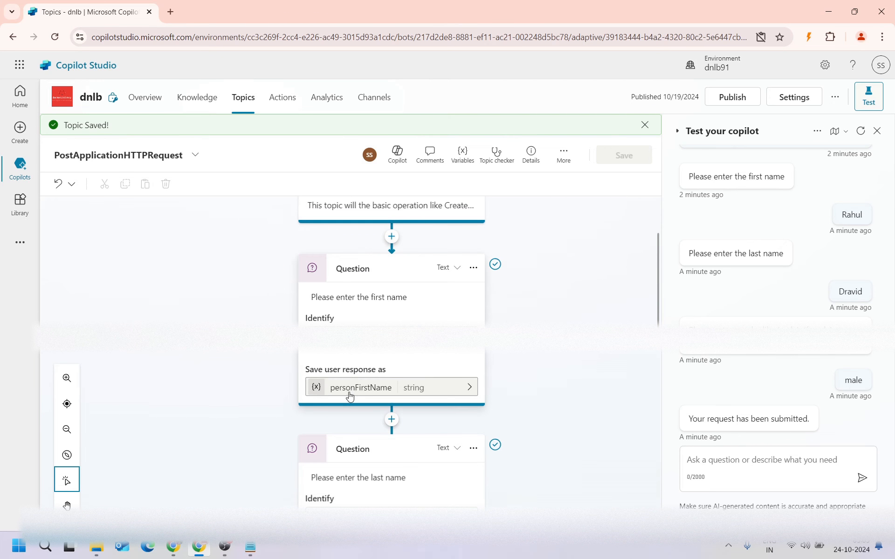
scroll(374, 442, down, 10)
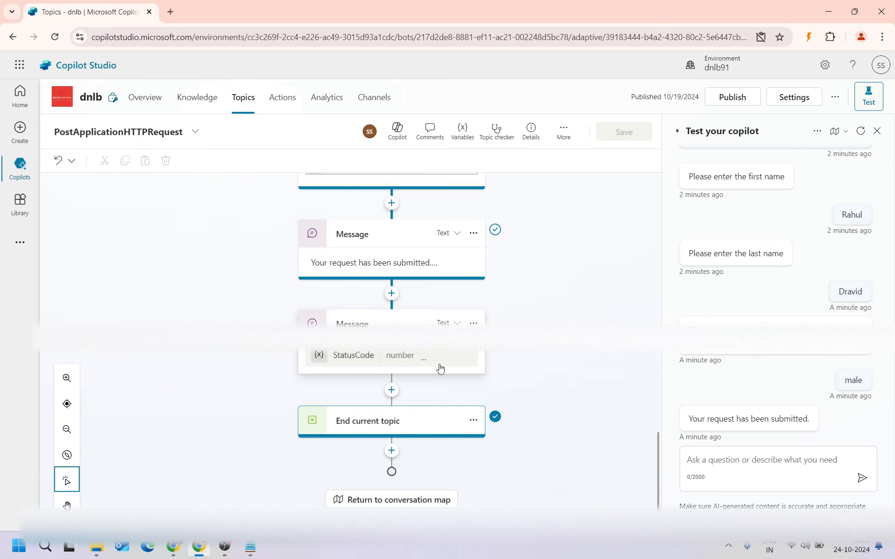
scroll(514, 383, up, 3)
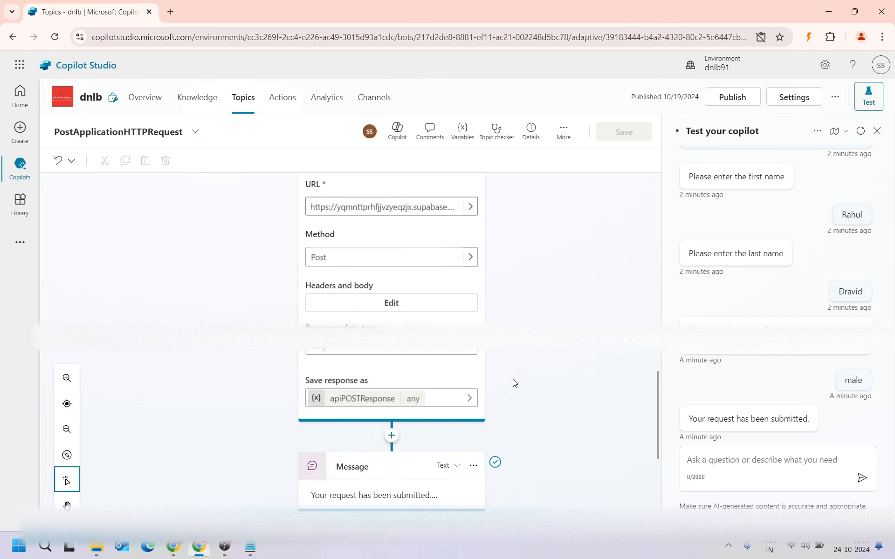
scroll(514, 383, up, 4)
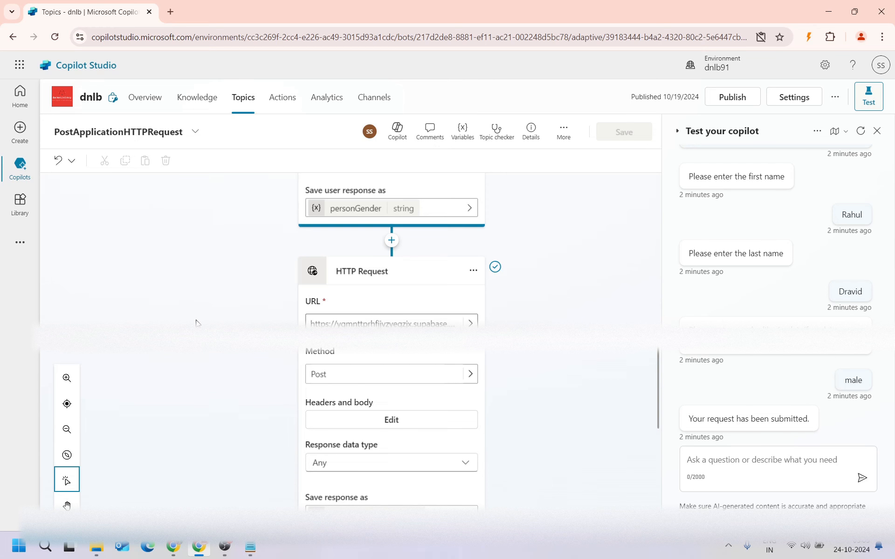
click(173, 546)
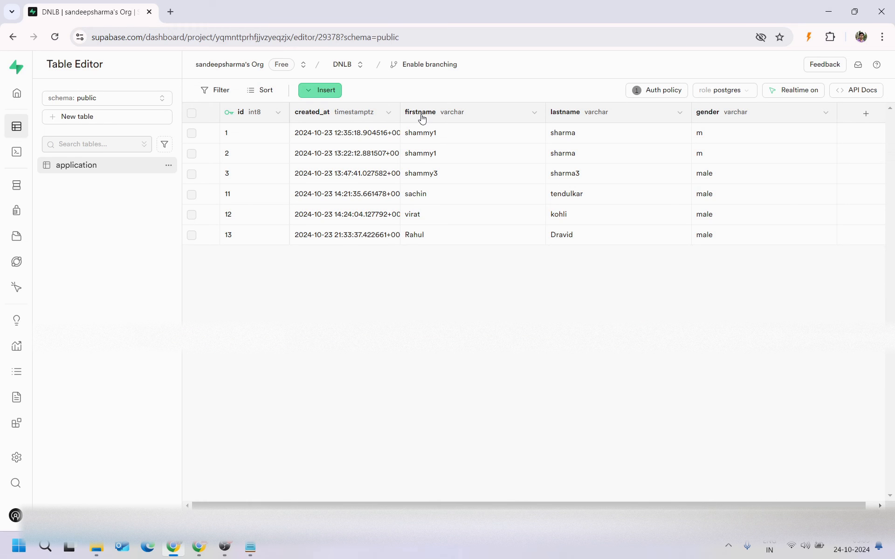
Return to Copilot Studio, rename the firstname key in the HTTP request's JSON body to firstName and save the topic
click(208, 548)
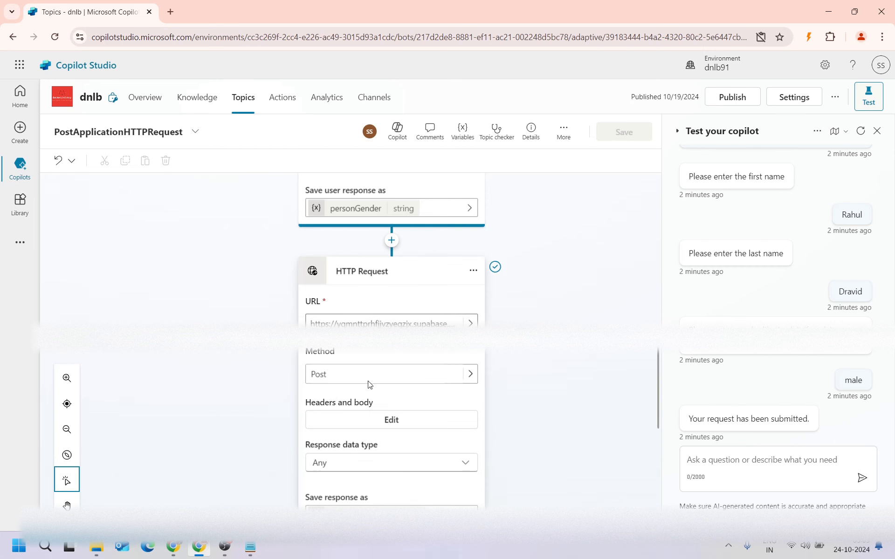
click(391, 418)
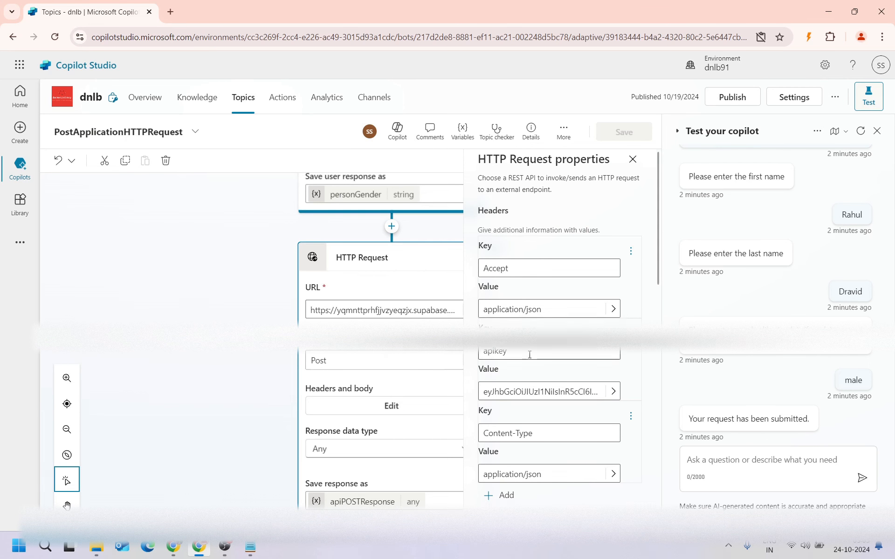
scroll(536, 379, down, 5)
double_click(524, 264)
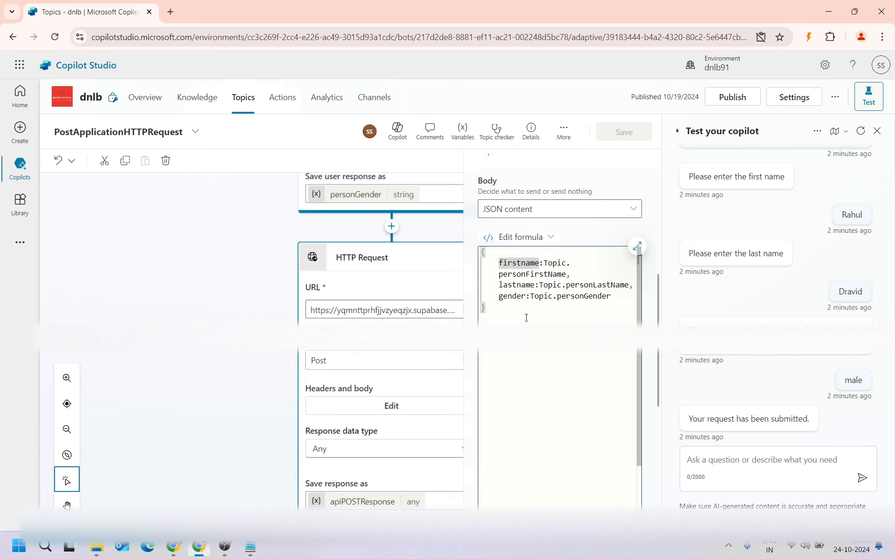
text(firstName)
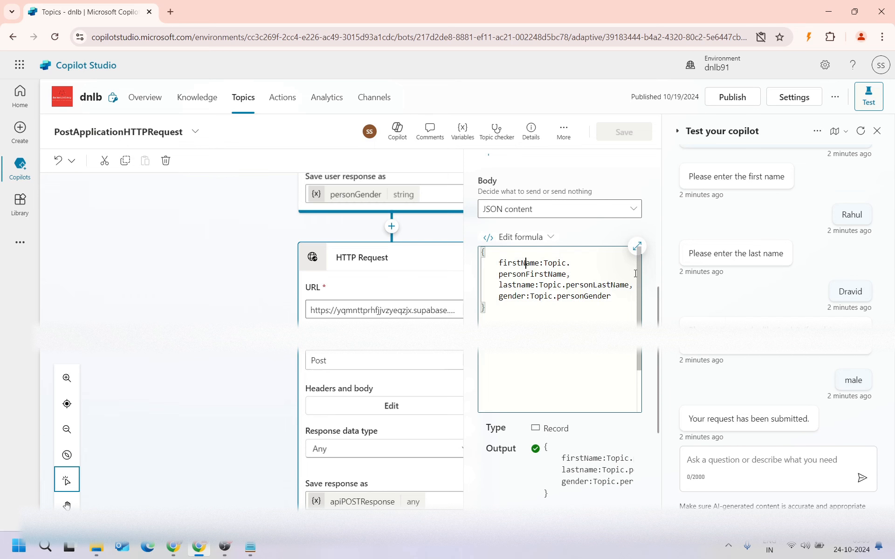
click(623, 132)
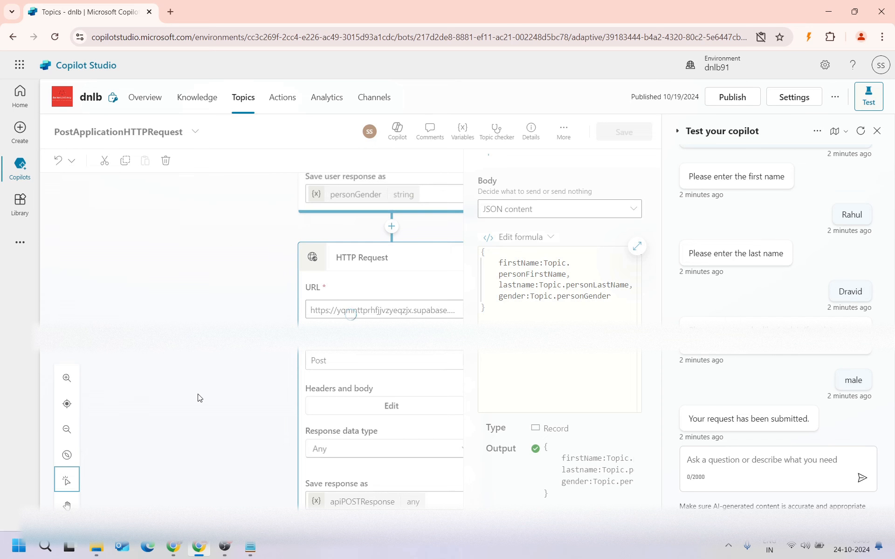
Restart the test conversation and send "I want to create a application for my students"
scroll(582, 431, down, 5)
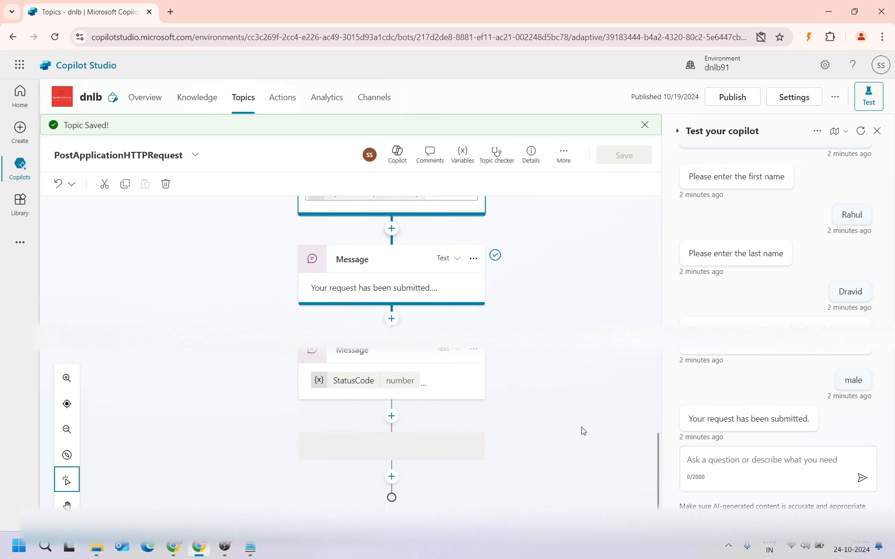
scroll(583, 419, up, 6)
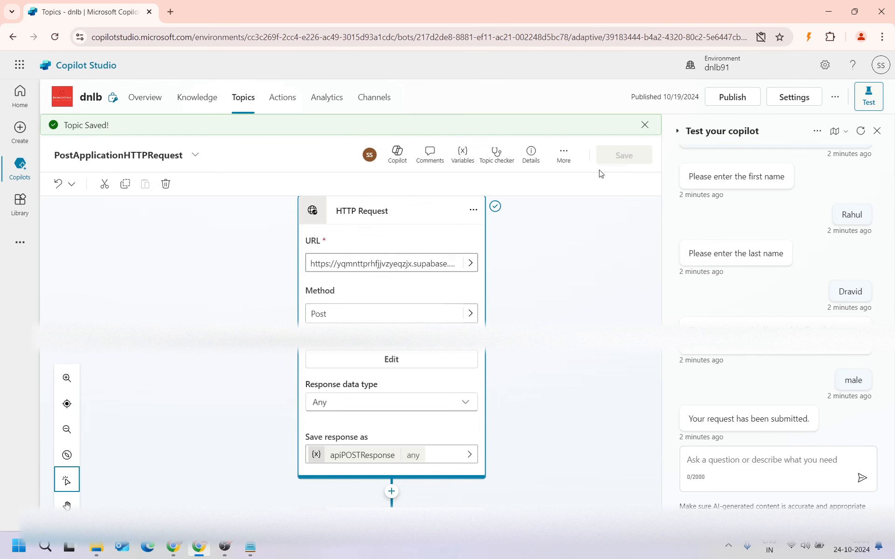
click(860, 131)
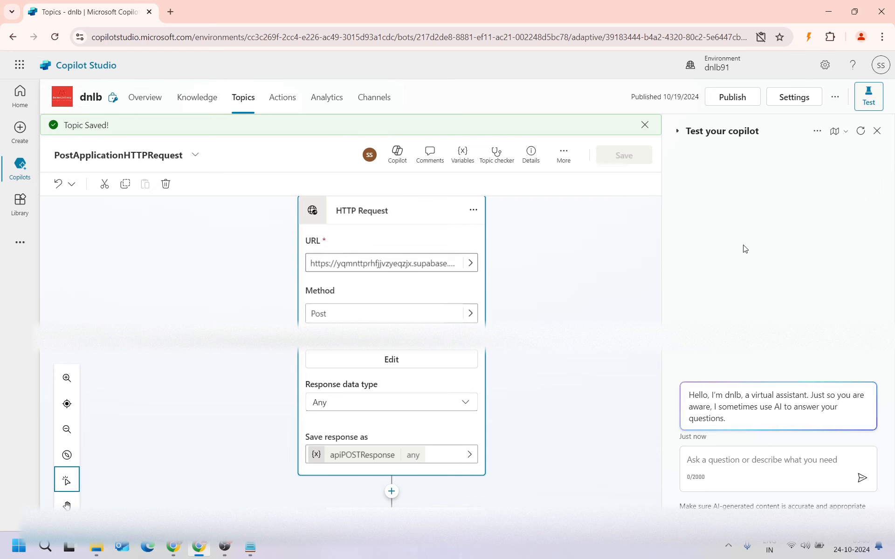
click(724, 458)
text(I want to create a application for m)
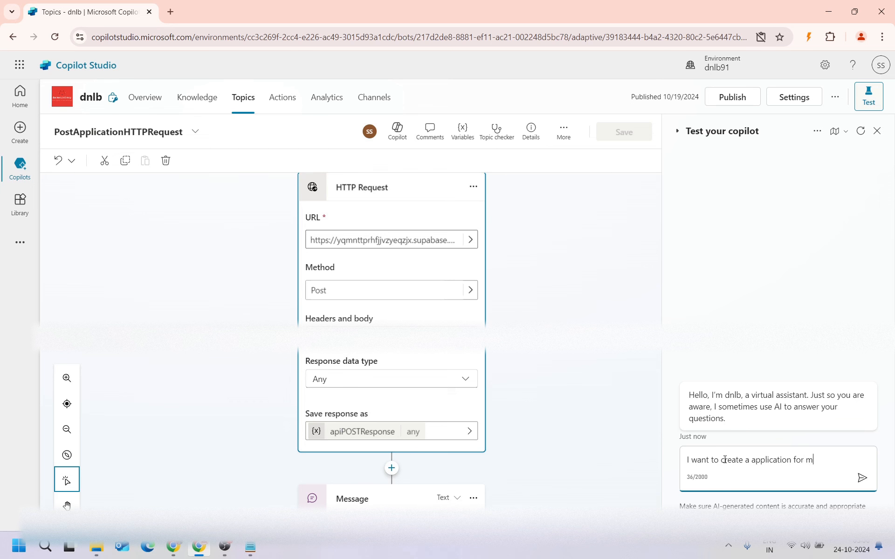
text(y students)
key(Return)
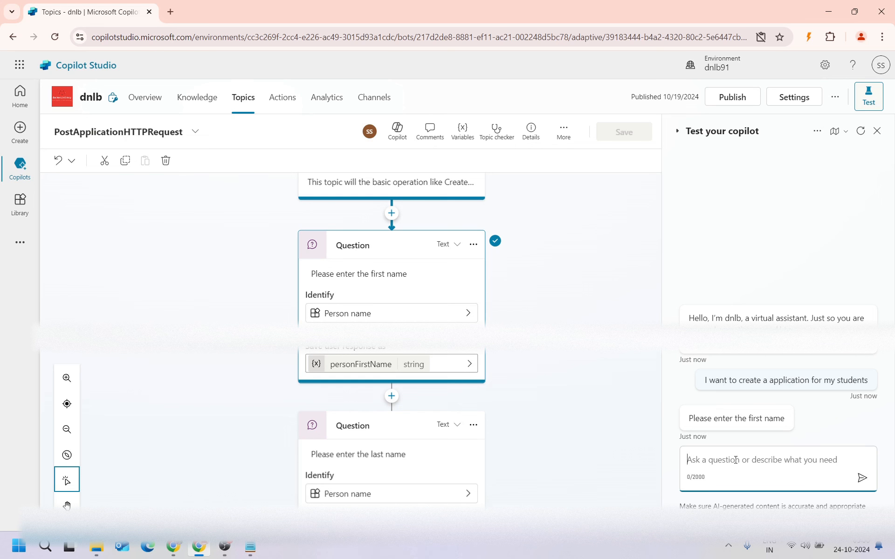
Answer the copilot's questions with first name "Test", last name "One" and gender "female"
text(Test)
key(Return)
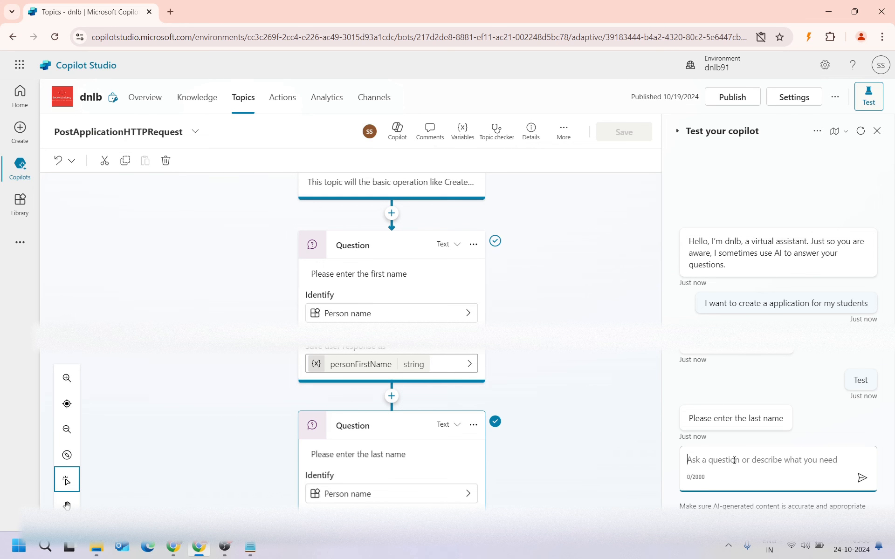
text(One)
key(Return)
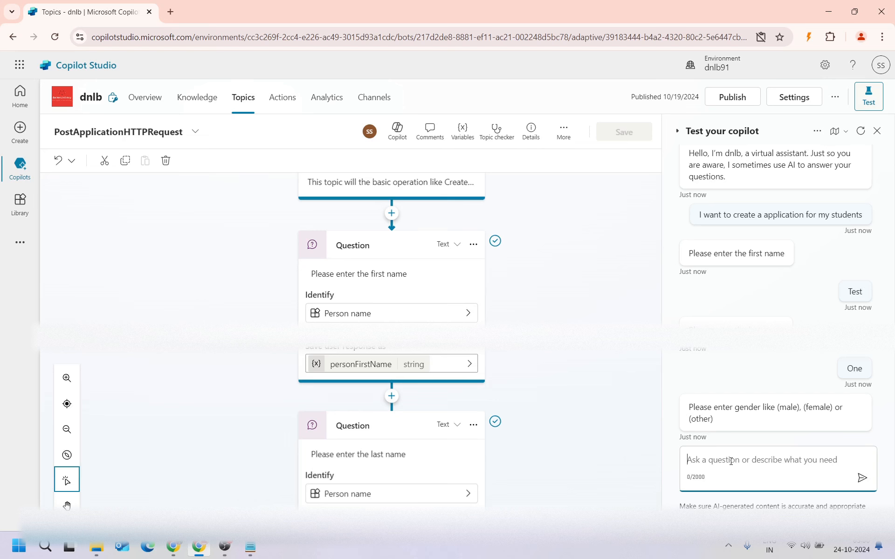
text(female)
key(Return)
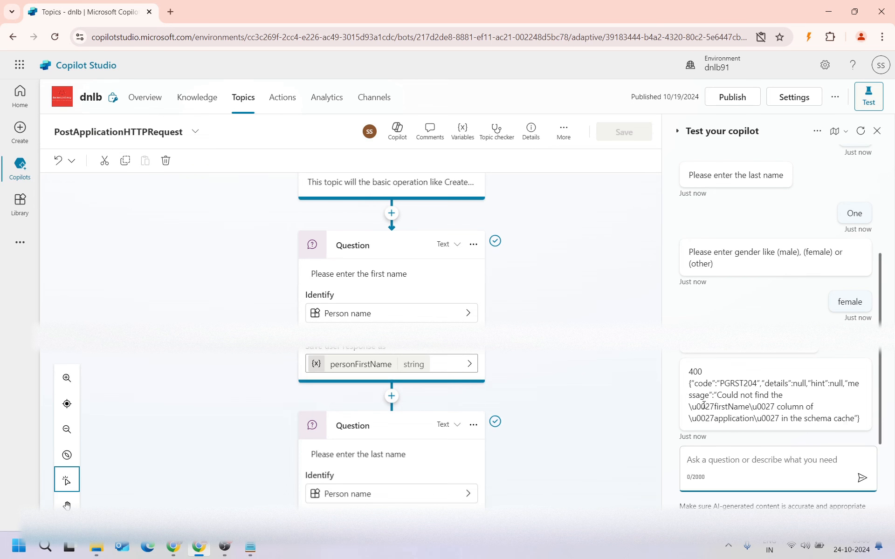
Follow the test run to the End current topic node and examine the status code and error response in the test chat
scroll(424, 429, down, 5)
scroll(424, 428, down, 8)
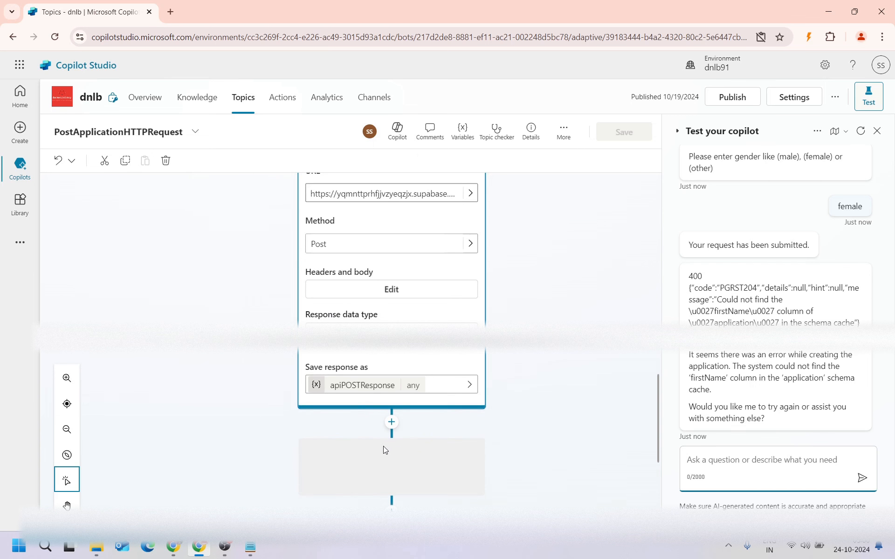
scroll(342, 442, down, 2)
scroll(343, 441, down, 2)
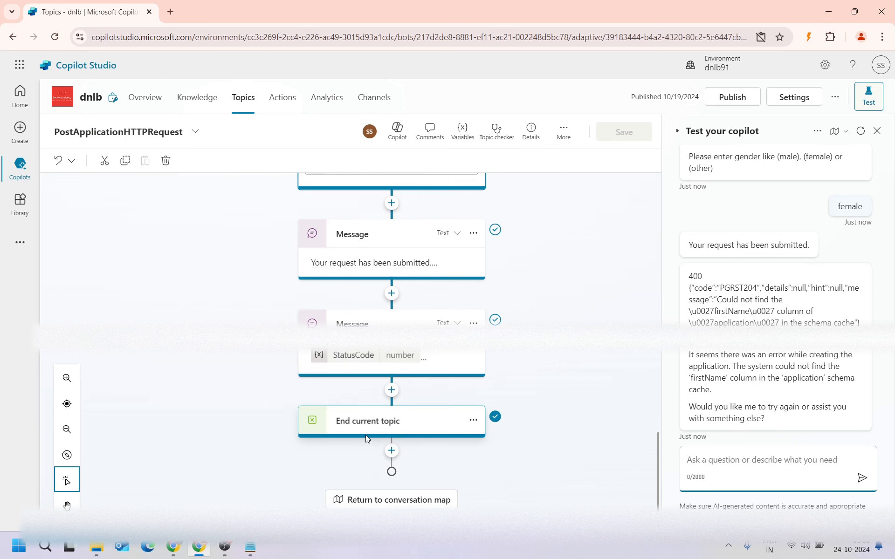
drag(703, 278, 690, 280)
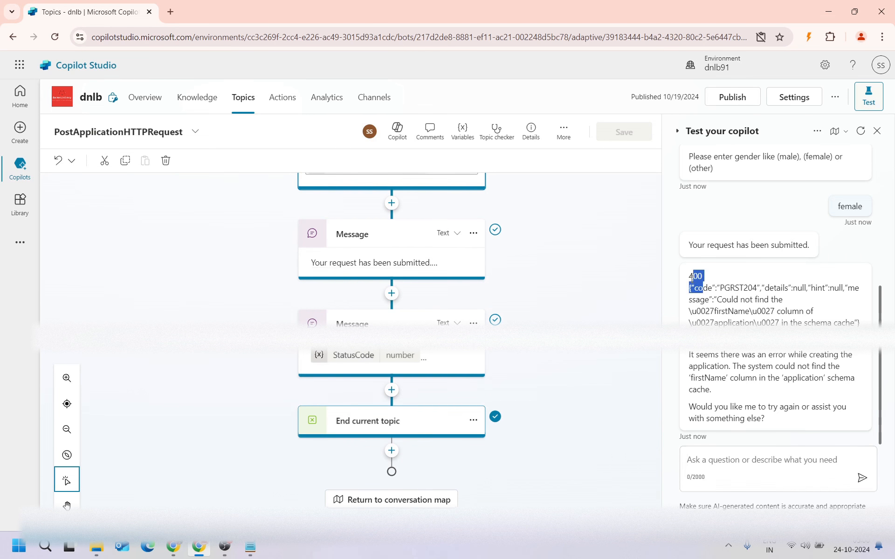
double_click(725, 311)
click(726, 316)
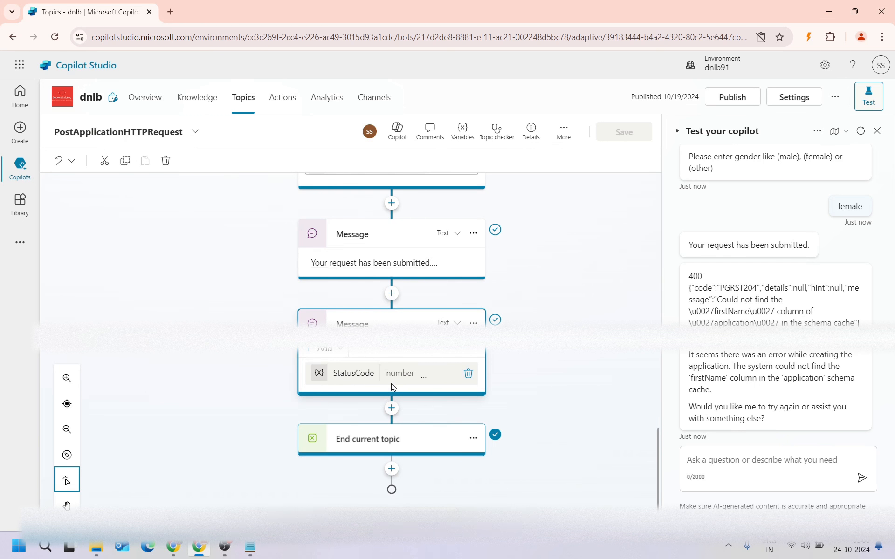
Check the HTTP Request node's error handling settings and JSON body in its properties, and close them
scroll(545, 391, up, 5)
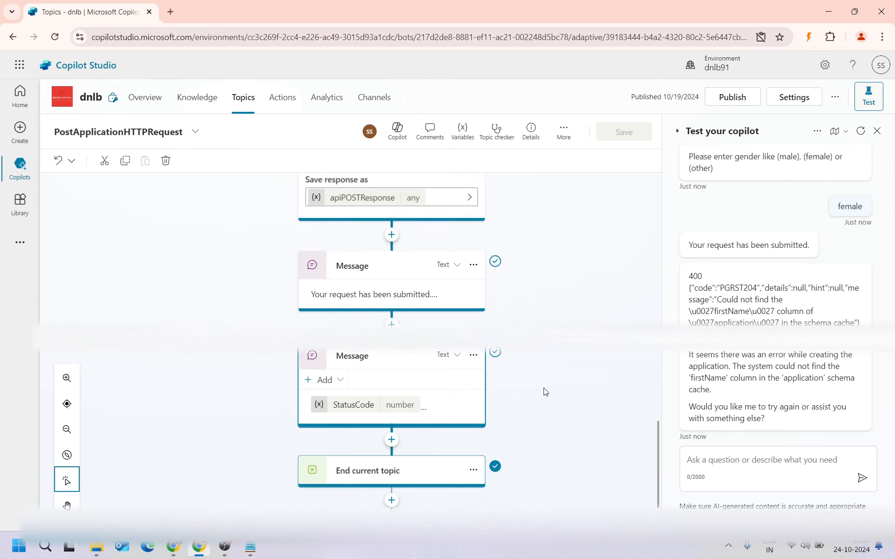
scroll(544, 391, up, 2)
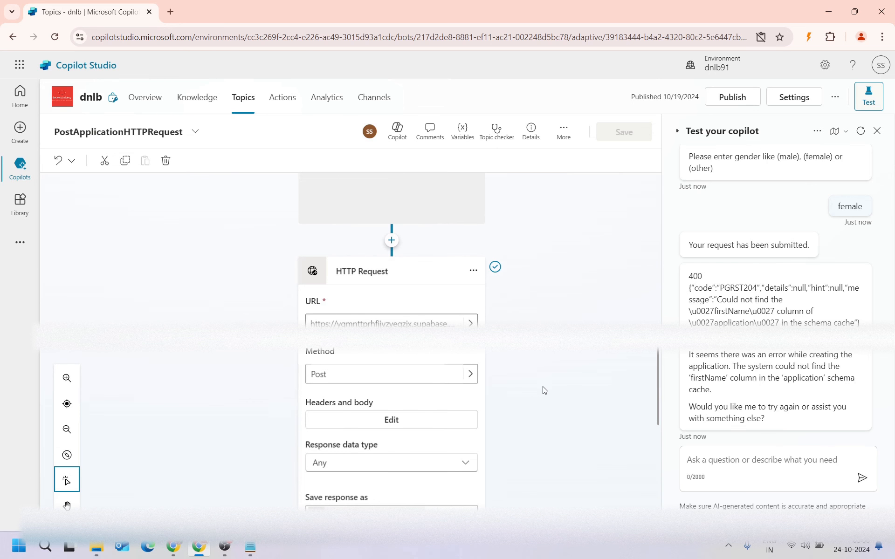
click(473, 270)
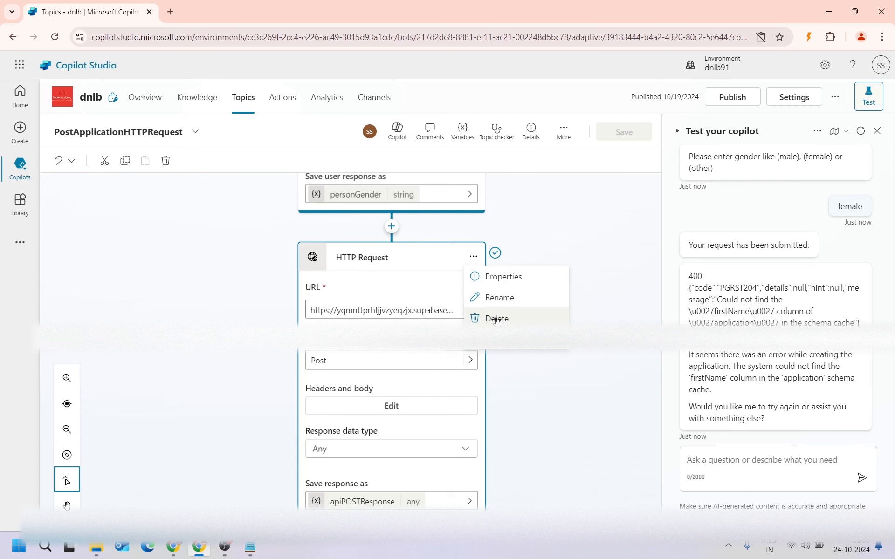
click(499, 278)
scroll(579, 393, down, 10)
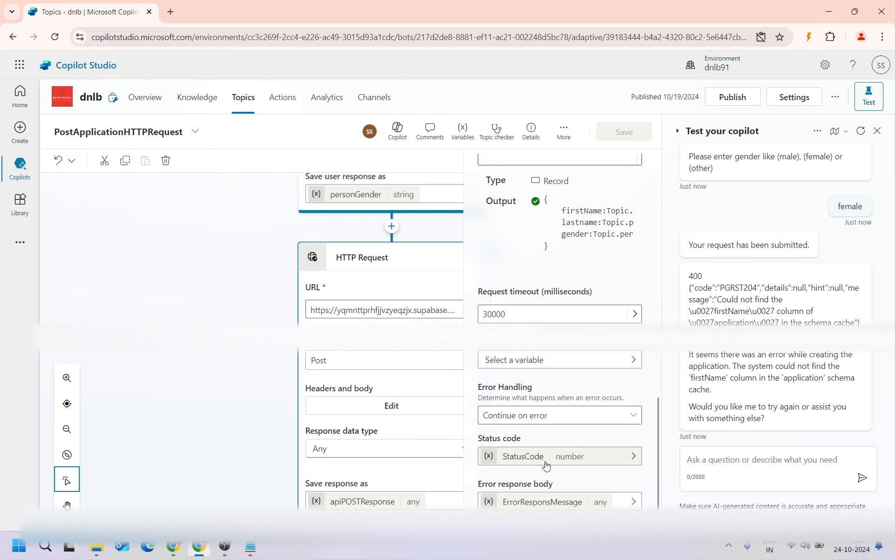
scroll(573, 403, up, 5)
scroll(201, 310, up, 1)
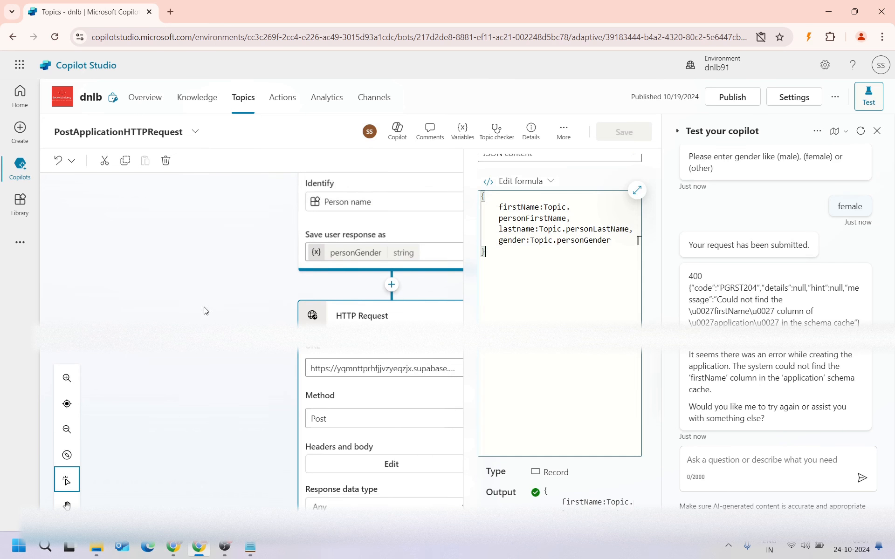
click(202, 316)
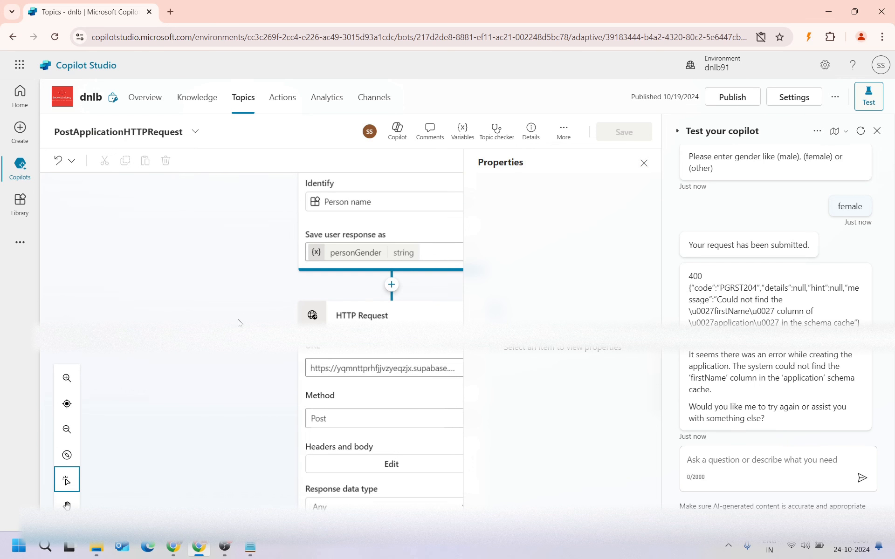
click(643, 163)
Review the topic's flow from the last name question through the HTTP request and message nodes to the End current topic node
scroll(236, 354, up, 2)
scroll(235, 353, up, 2)
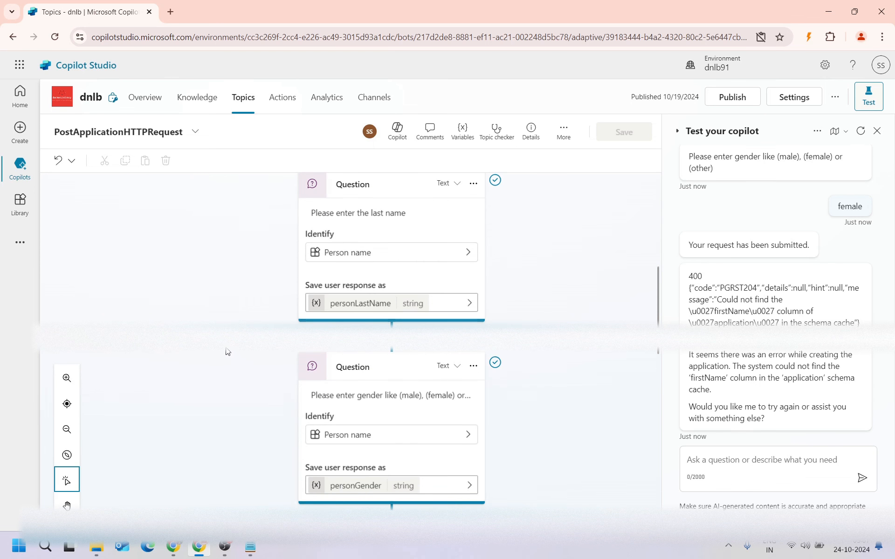
scroll(227, 353, down, 2)
scroll(227, 352, down, 2)
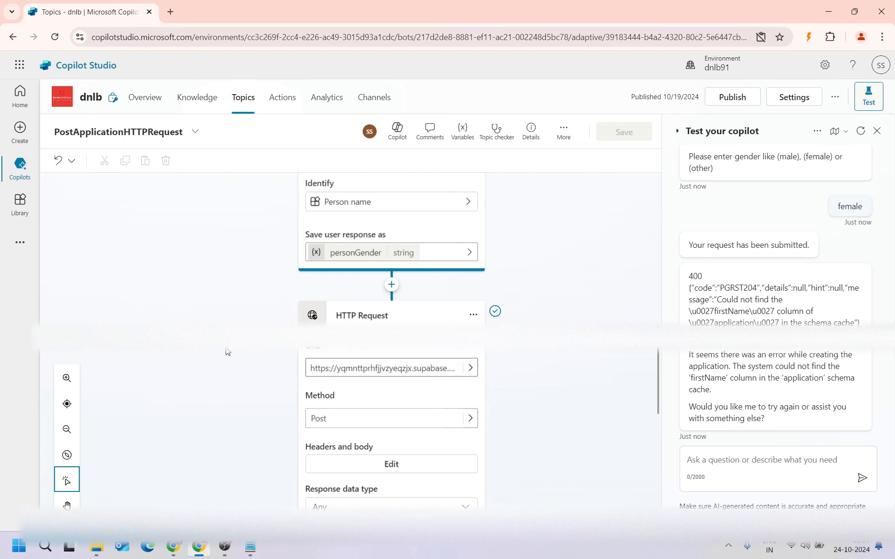
scroll(227, 352, down, 2)
scroll(228, 352, up, 2)
scroll(228, 352, down, 1)
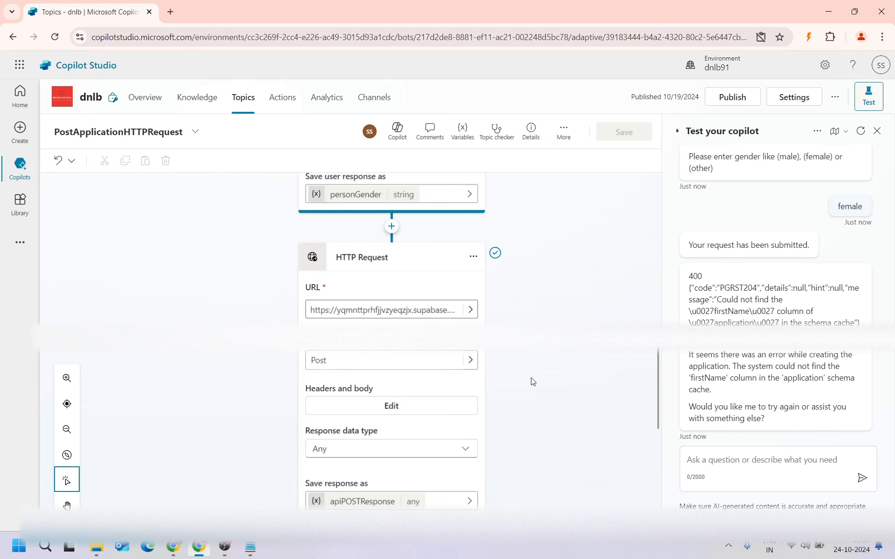
scroll(501, 368, down, 5)
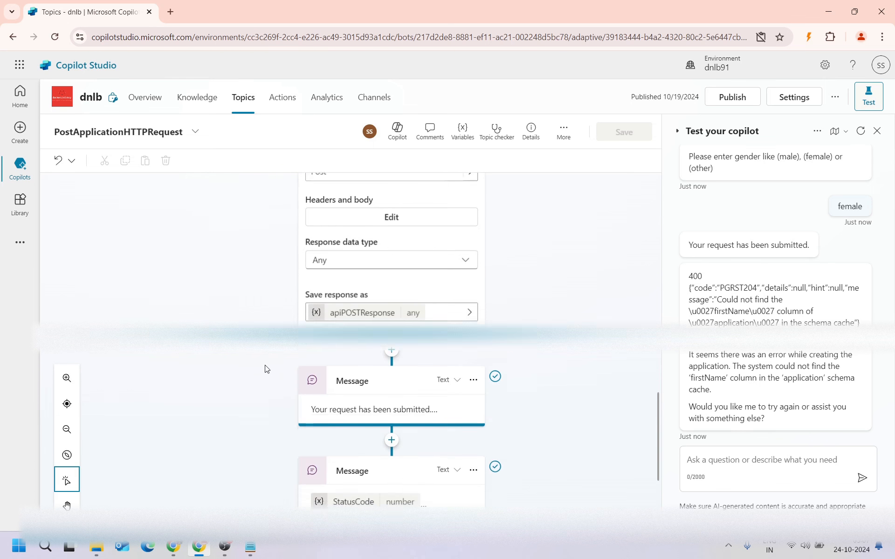
scroll(266, 369, down, 1)
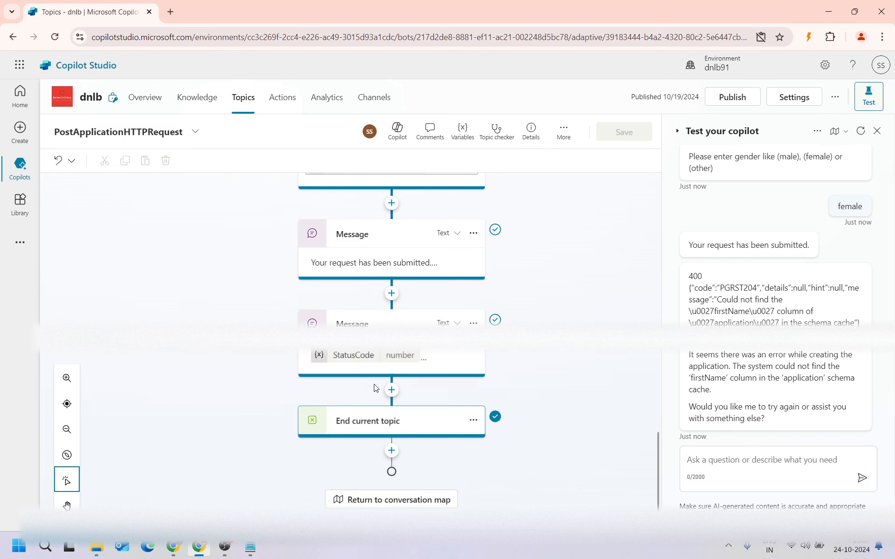
scroll(535, 395, up, 2)
scroll(275, 359, up, 3)
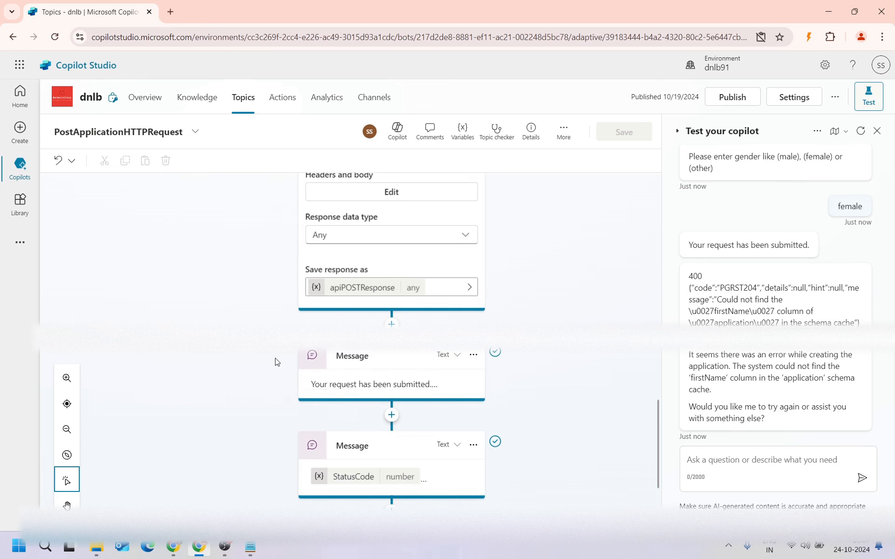
scroll(249, 350, up, 1)
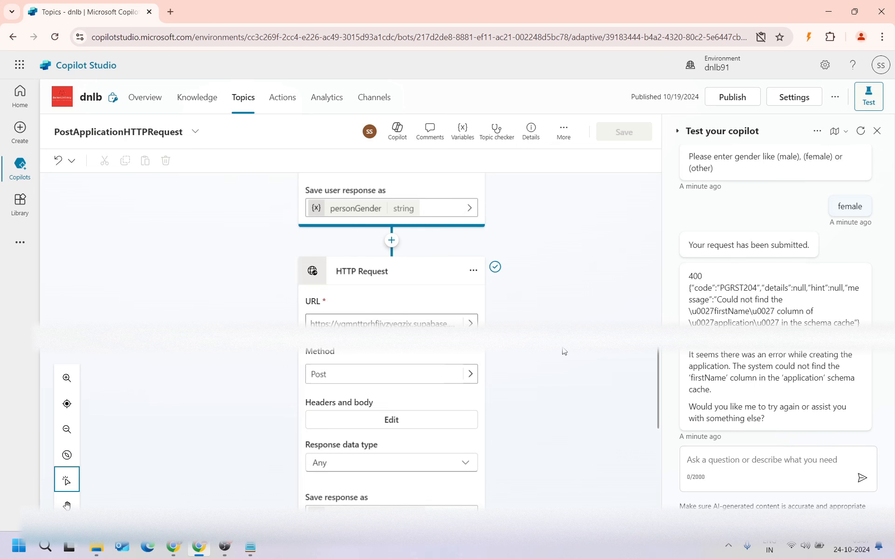
scroll(564, 352, up, 2)
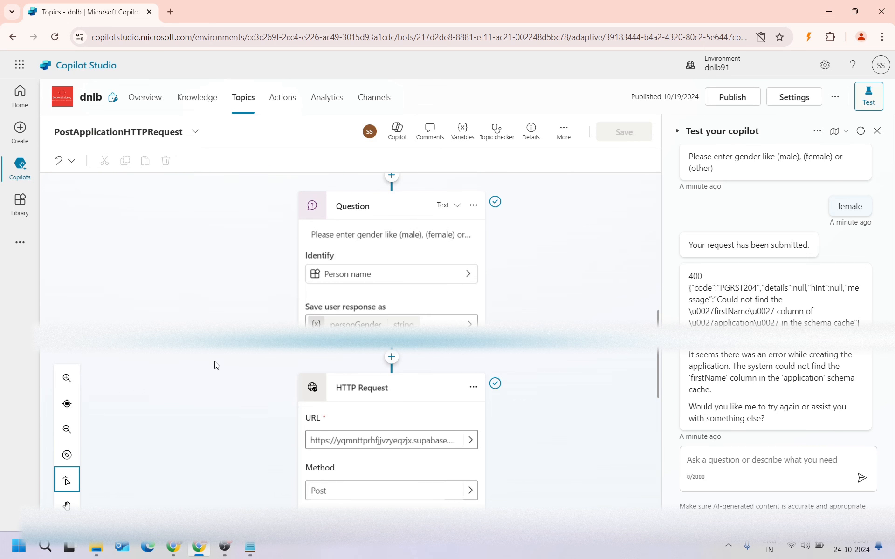
scroll(215, 365, down, 1)
scroll(206, 381, down, 1)
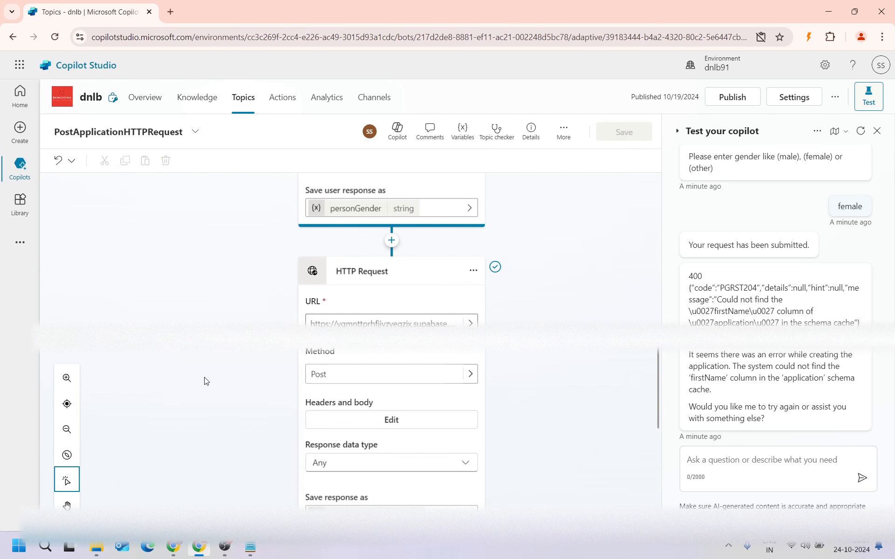